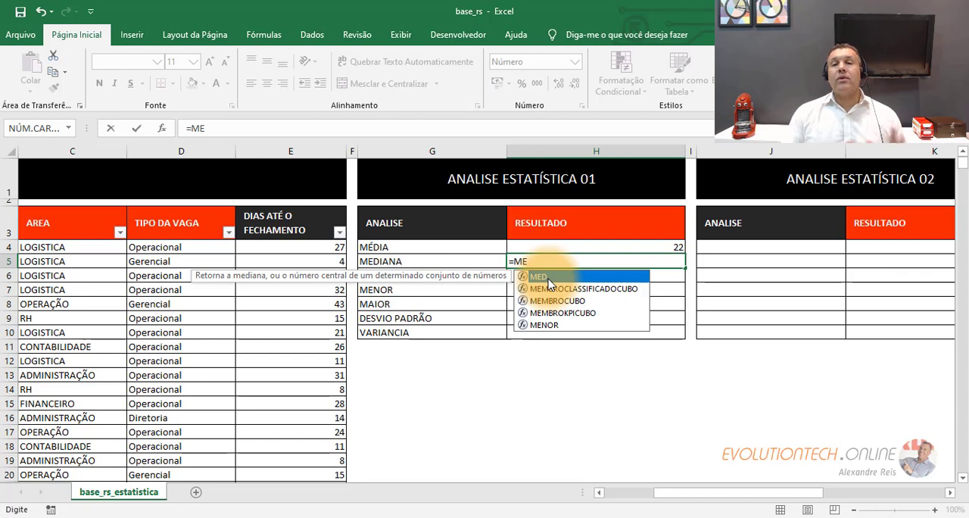
- Calculate the median of the closing days in E4:E4480 with the MED function in MEDIANA result cell H5
key(BackSpace)
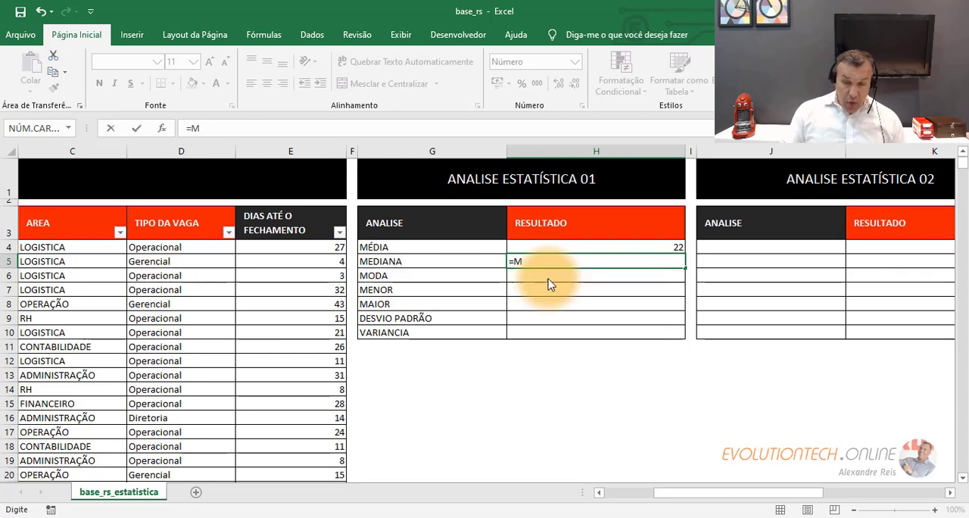
text(É)
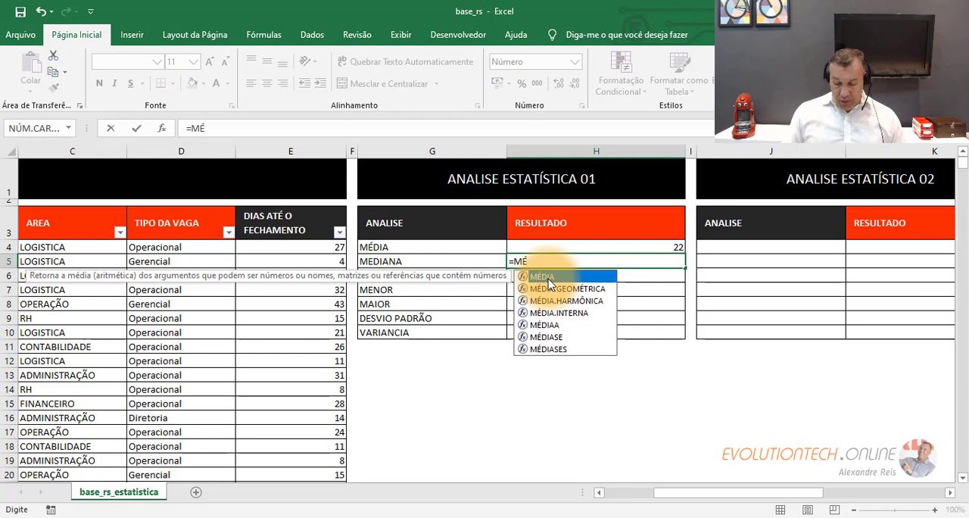
key(BackSpace)
text(ED)
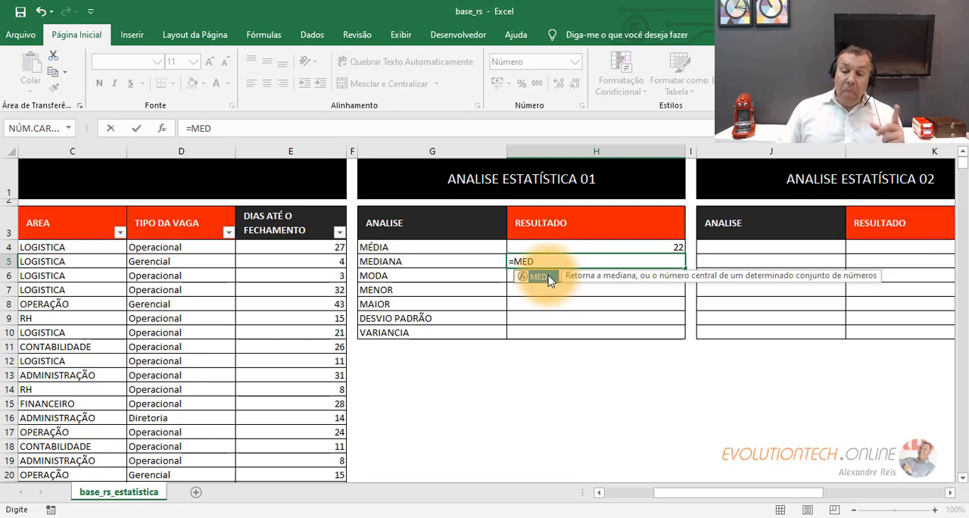
double_click(549, 278)
click(312, 248)
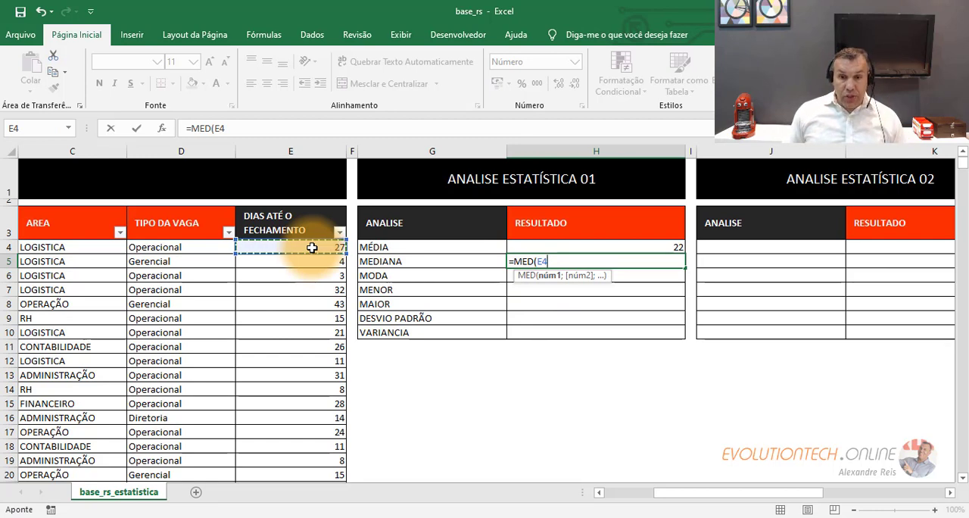
key(ctrl+shift+Down)
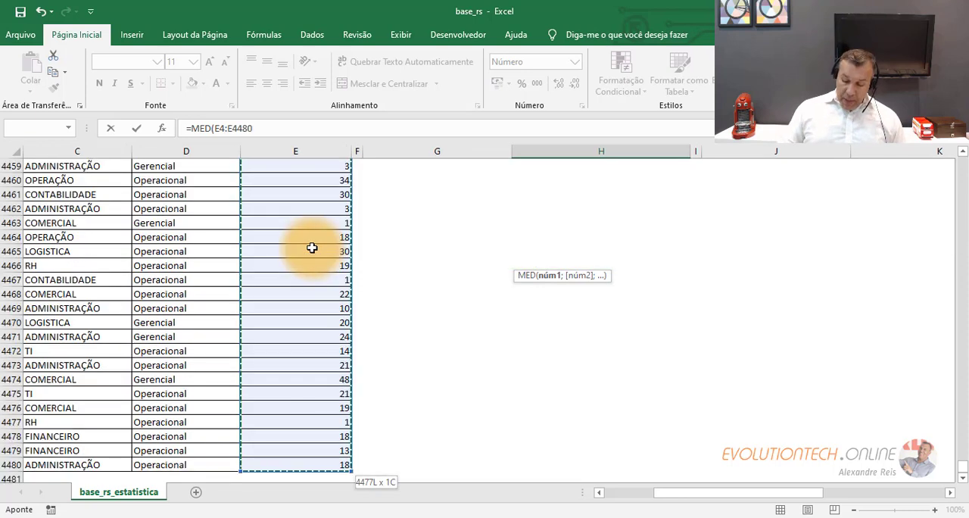
key(Return)
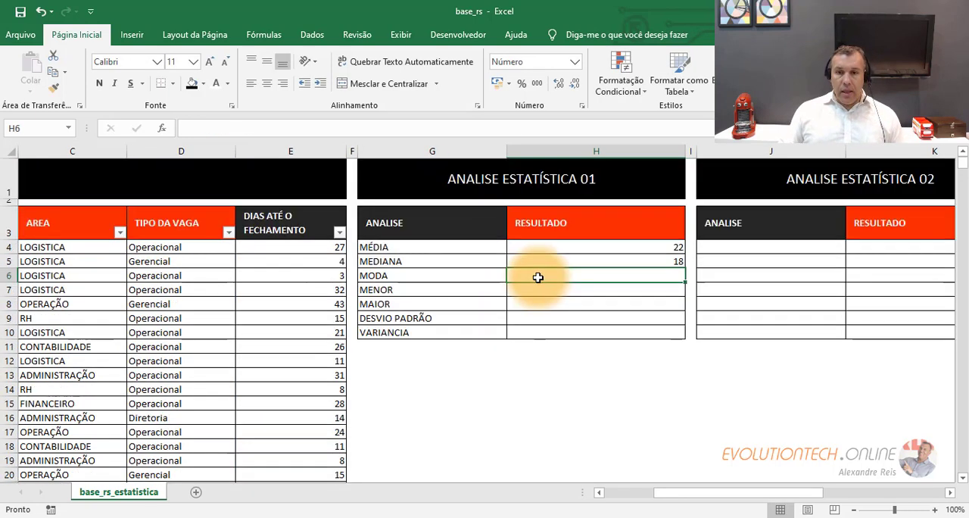
click(615, 248)
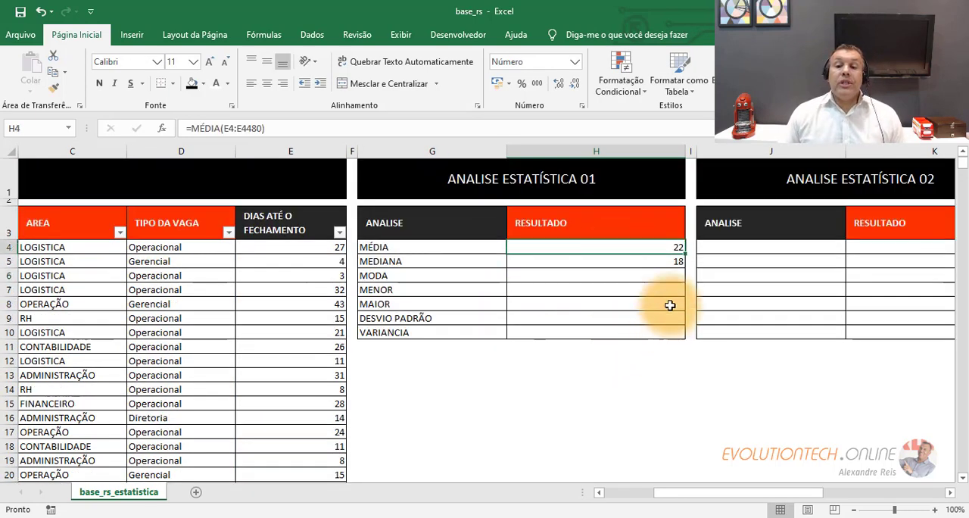
click(677, 262)
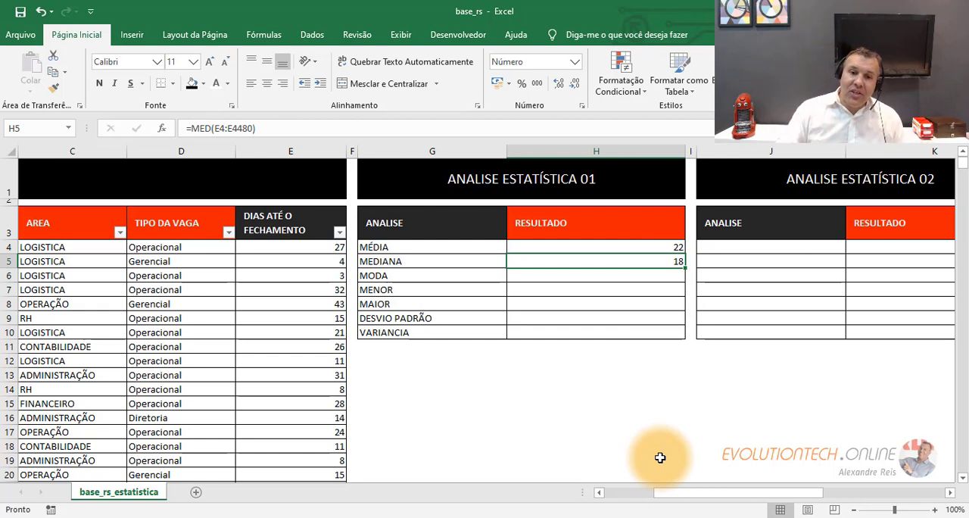
- Calculate the mode of E4:E4480 with the MODO.ÚNICO function in MODA result cell H6
click(581, 276)
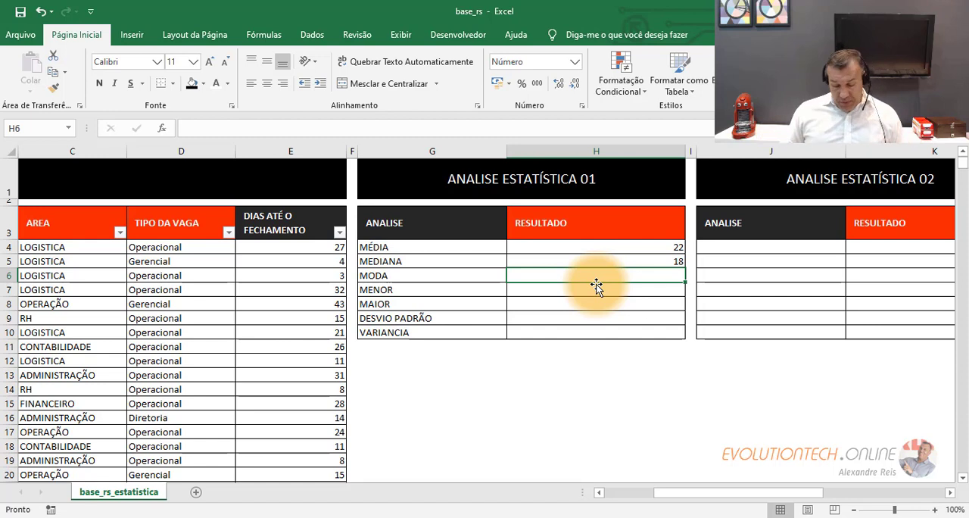
text(=MOD)
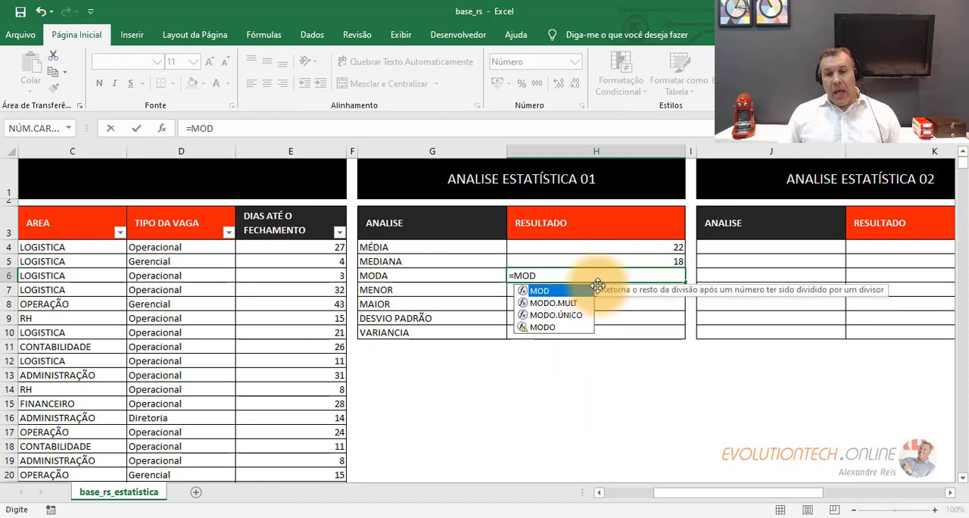
click(555, 329)
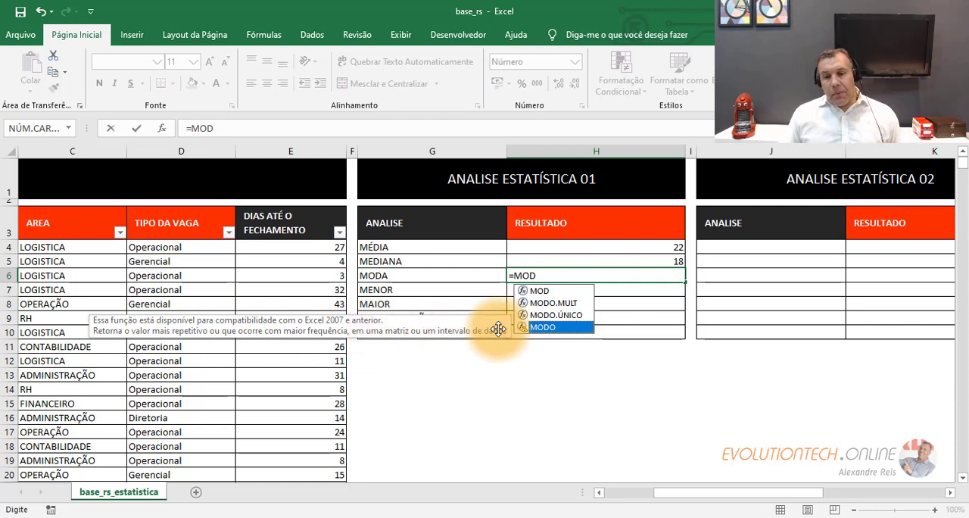
double_click(554, 316)
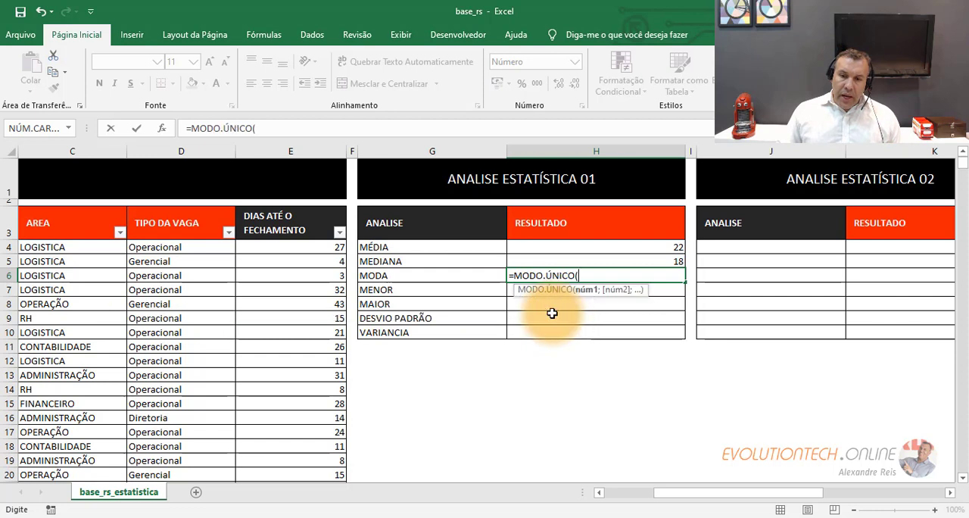
click(267, 251)
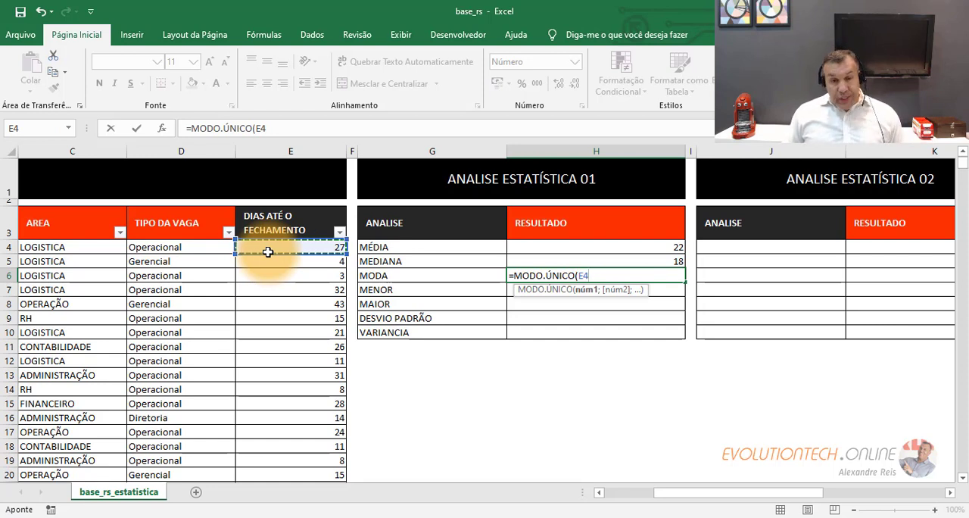
key(ctrl+shift+Down)
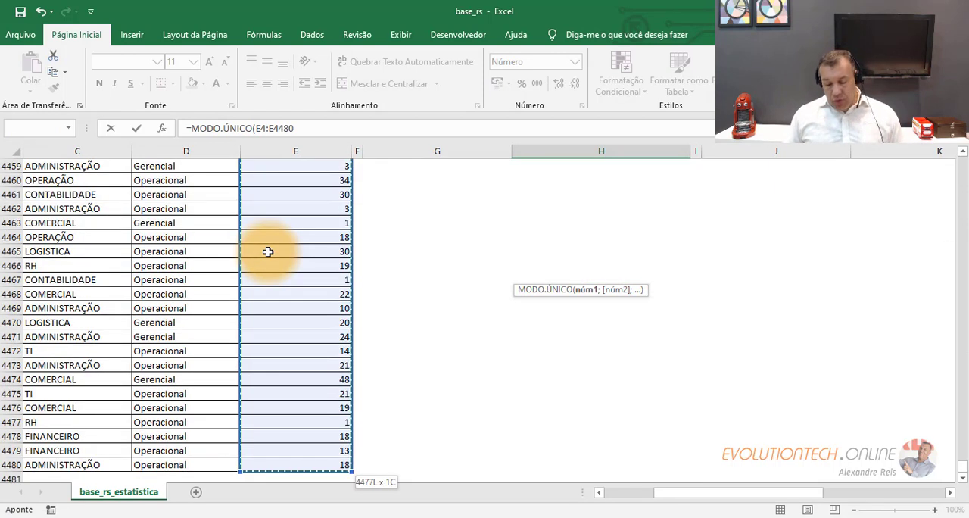
key(Escape)
scroll(500, 340, up, 2)
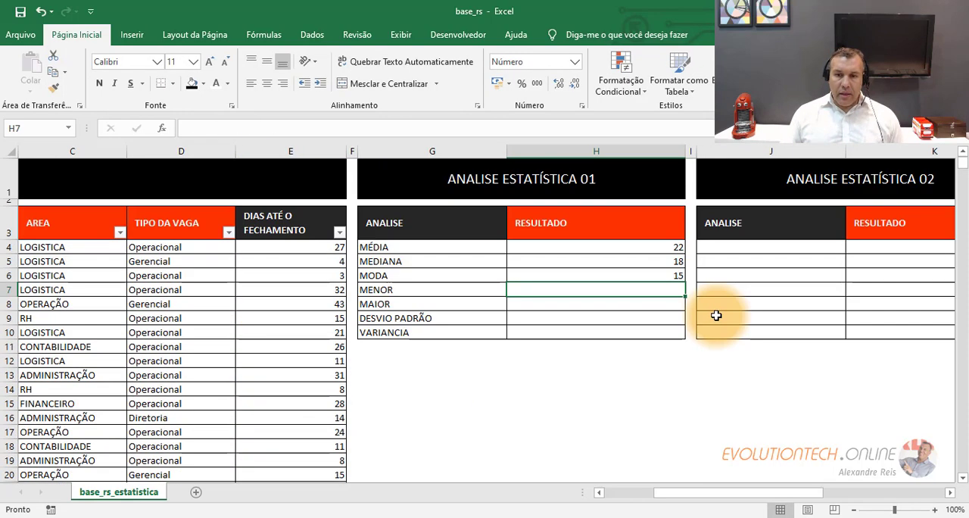
click(646, 273)
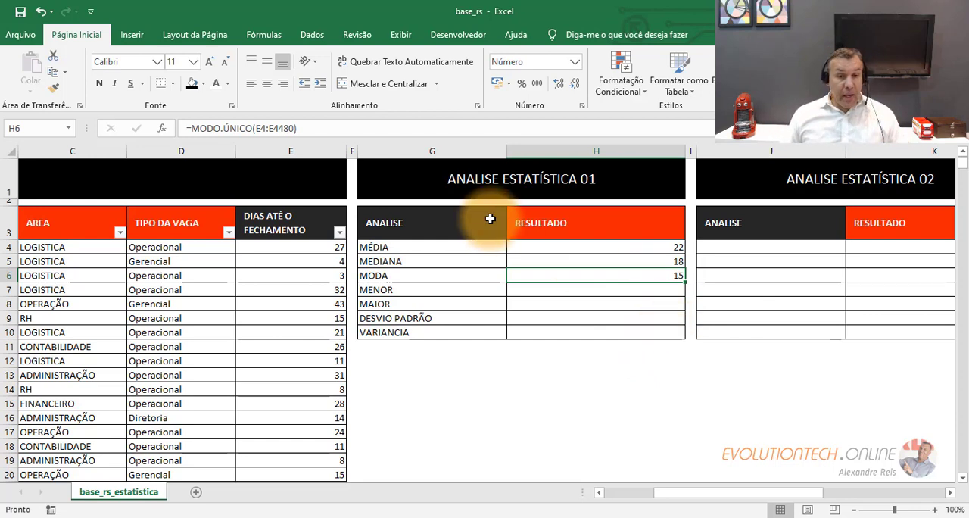
- Examine the full range of closing days from E4 down and compare the mean, median and mode results
click(275, 245)
key(ctrl+shift+Down)
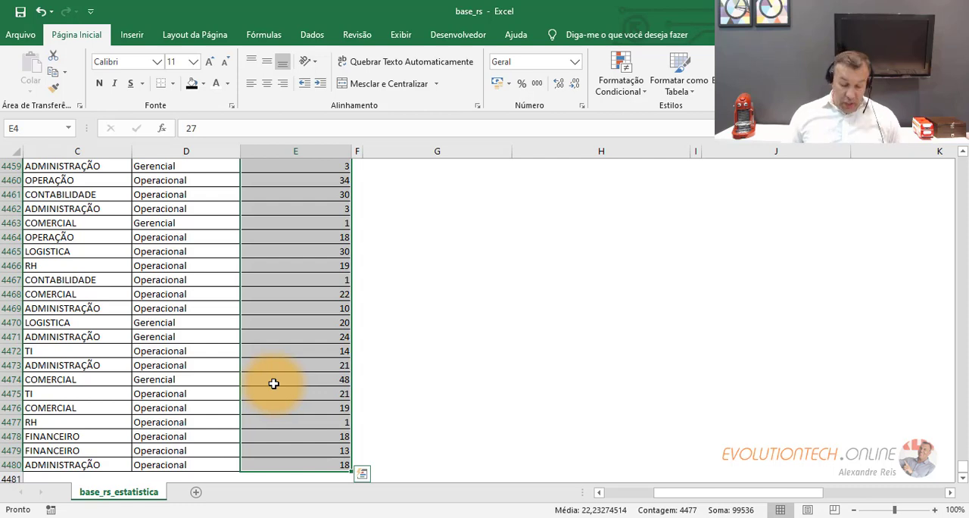
key(ctrl+Up)
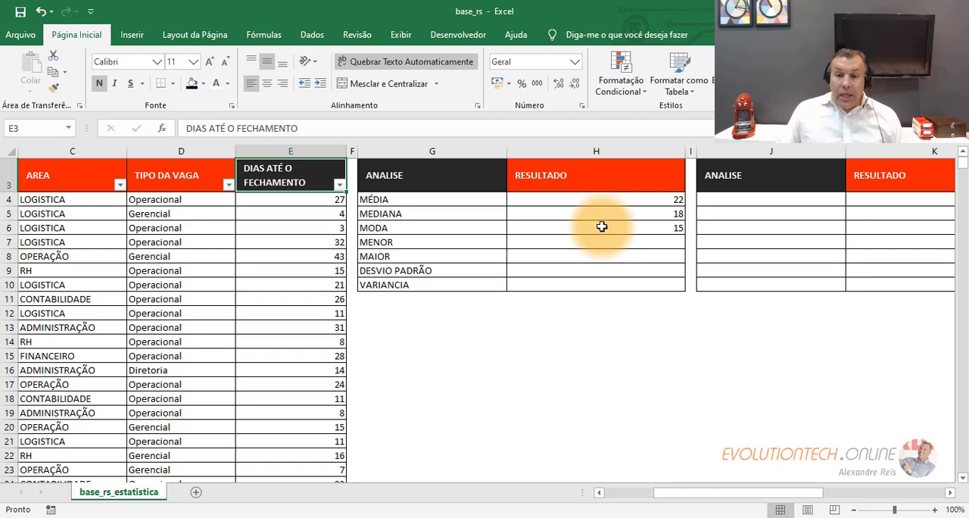
drag(619, 199, 623, 230)
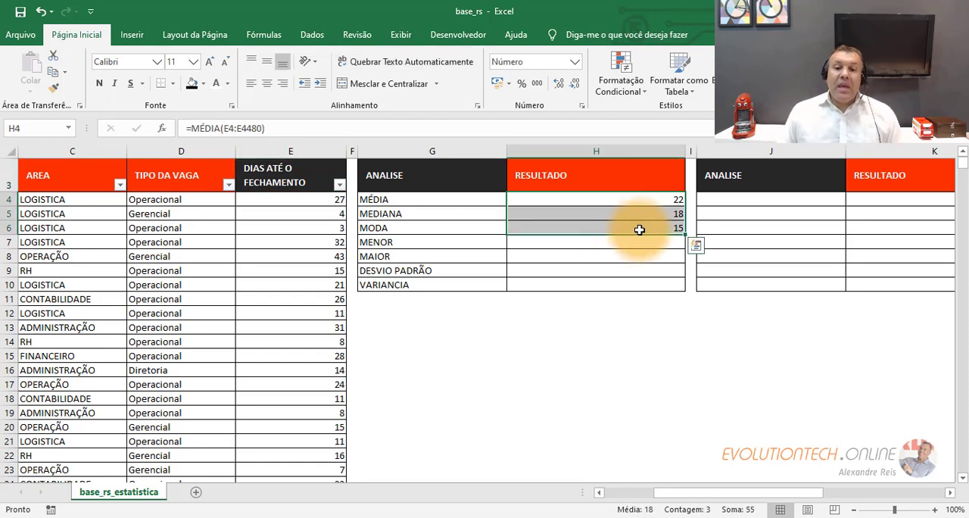
click(648, 201)
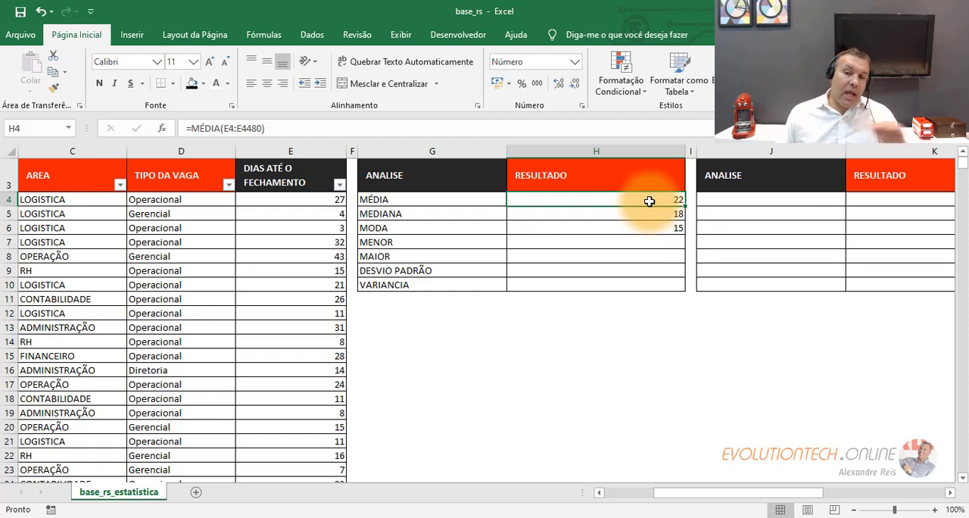
click(657, 211)
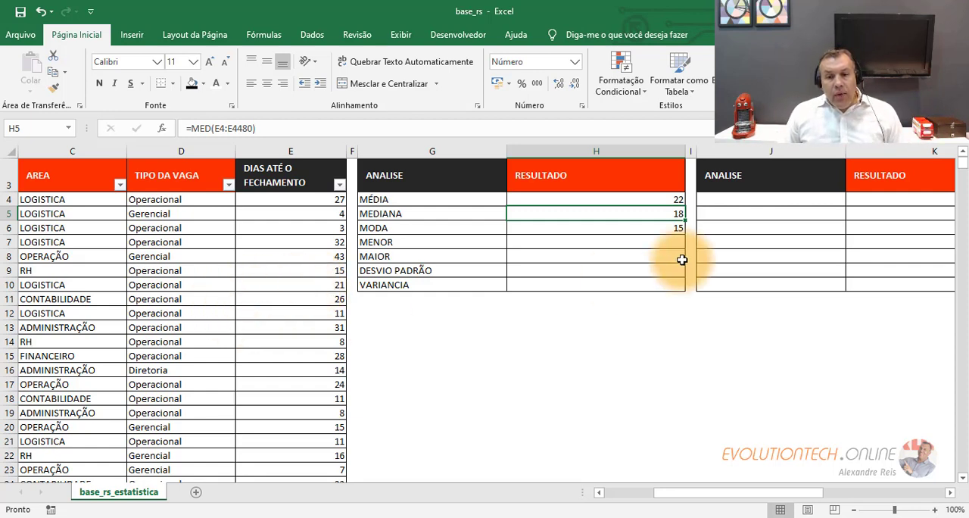
- Calculate the smallest value of E4:E4480 with the MÍNIMO function in MENOR result cell H7
click(657, 241)
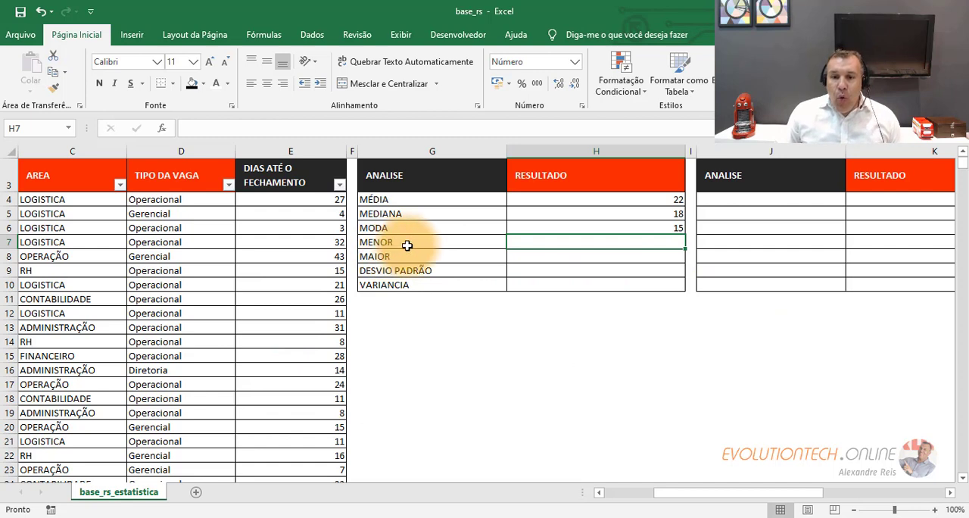
text(=)
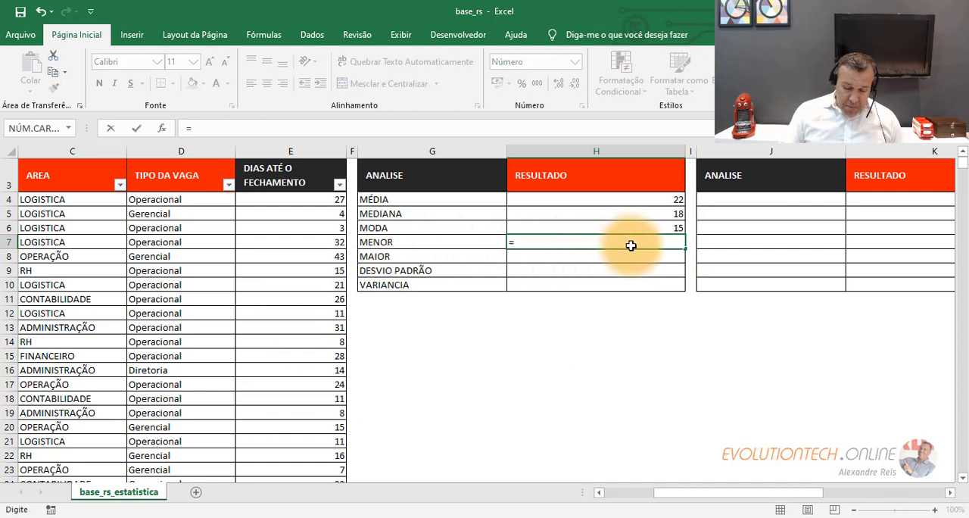
text(MÍ)
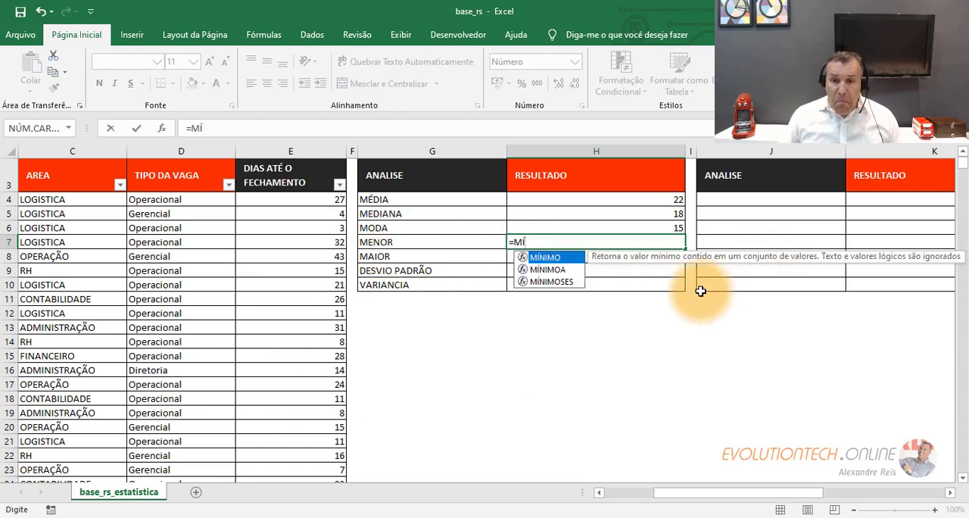
double_click(546, 258)
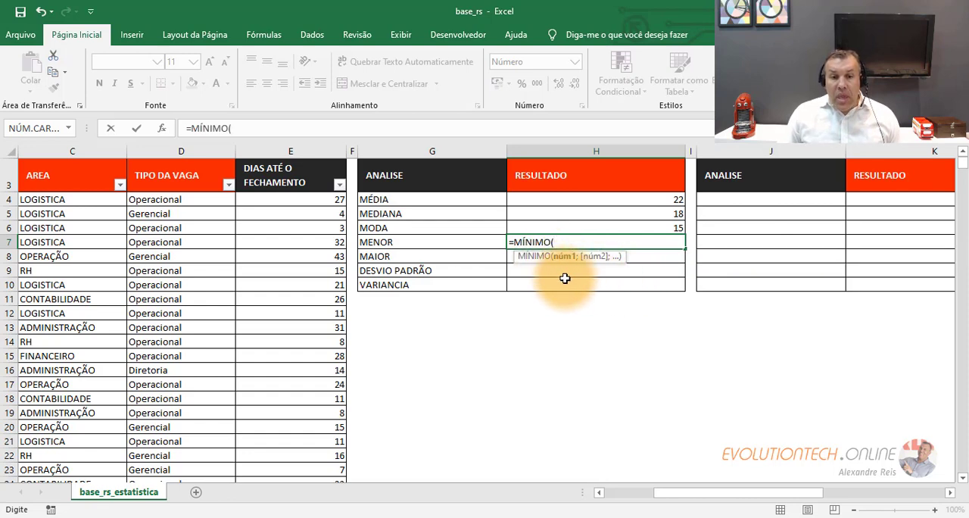
click(266, 201)
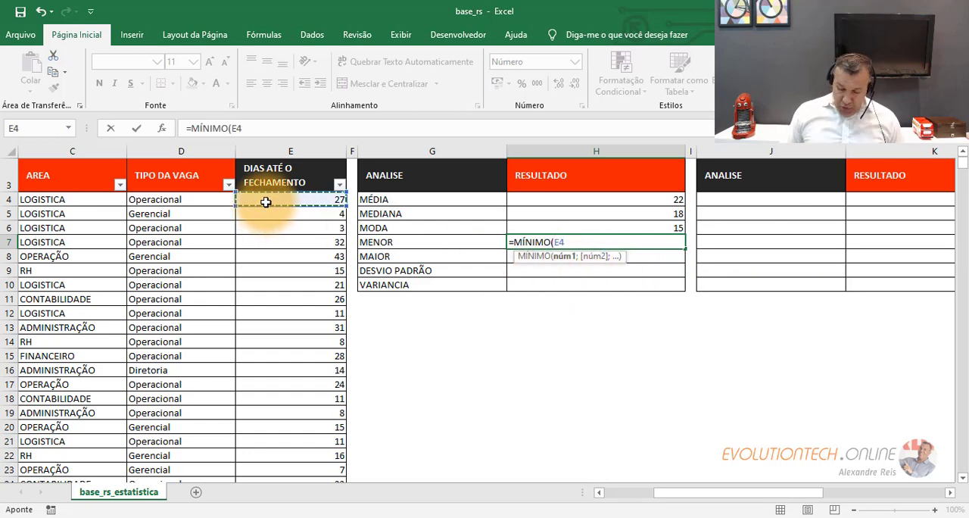
key(ctrl+shift+Down)
key(Return)
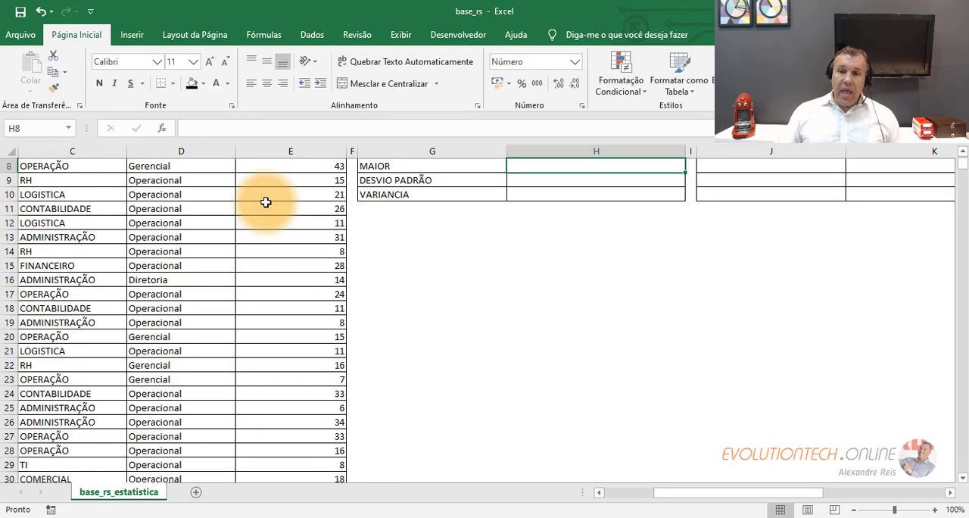
scroll(372, 234, up, 3)
click(641, 290)
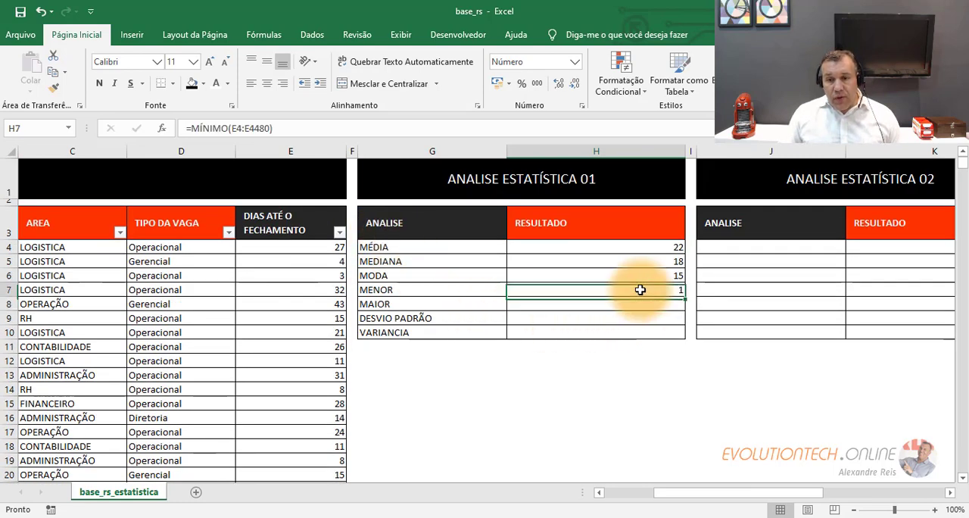
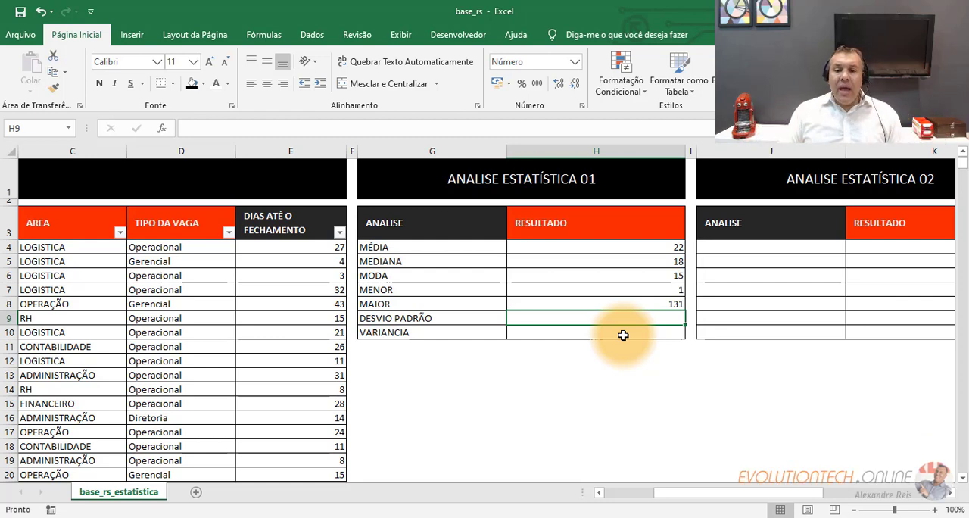
click(623, 335)
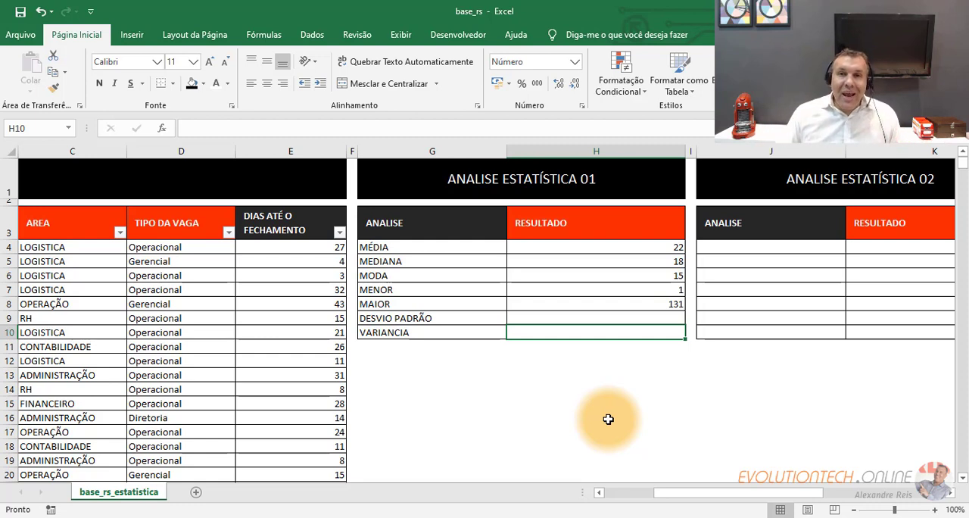
drag(337, 249, 291, 418)
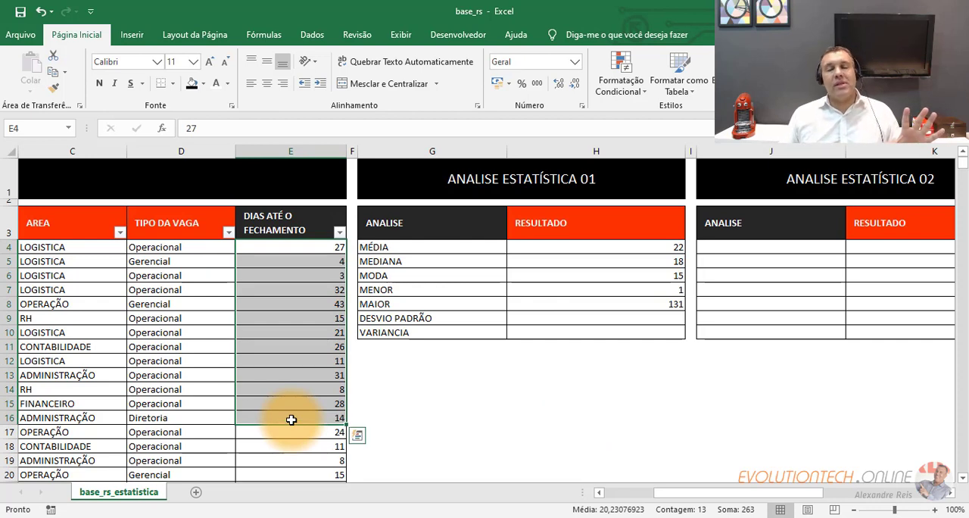
click(292, 371)
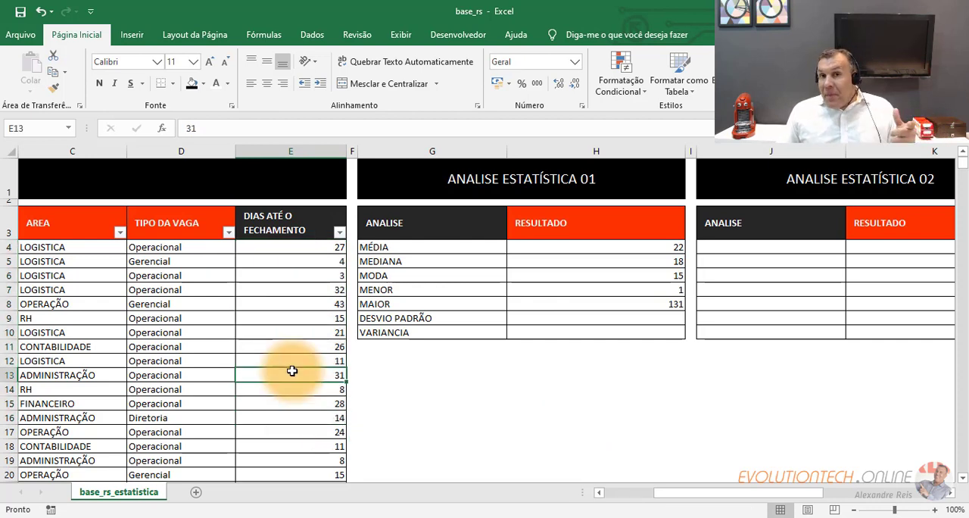
- Calculate the sample standard deviation of E4:E4480 with the DESVPAD.A function in DESVIO PADRÃO result cell H9
click(596, 314)
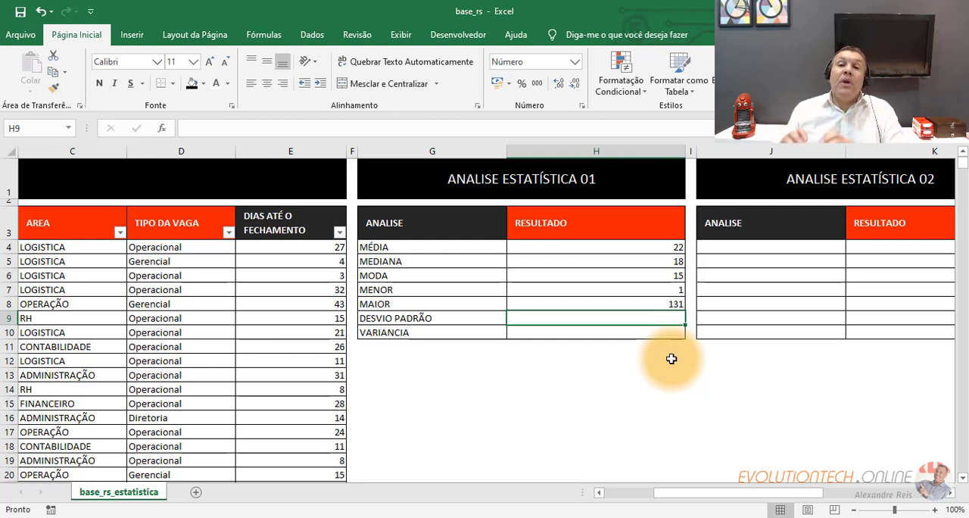
key(BackSpace)
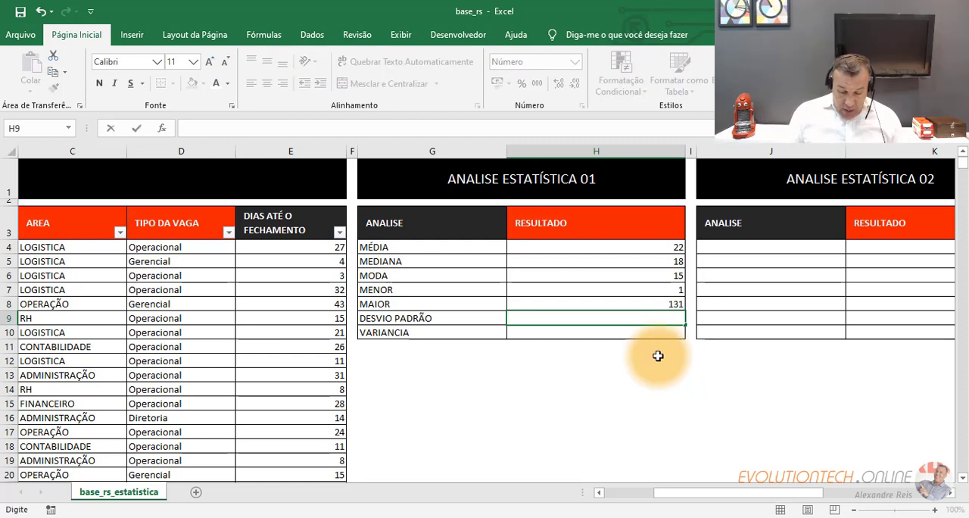
text(=DESV)
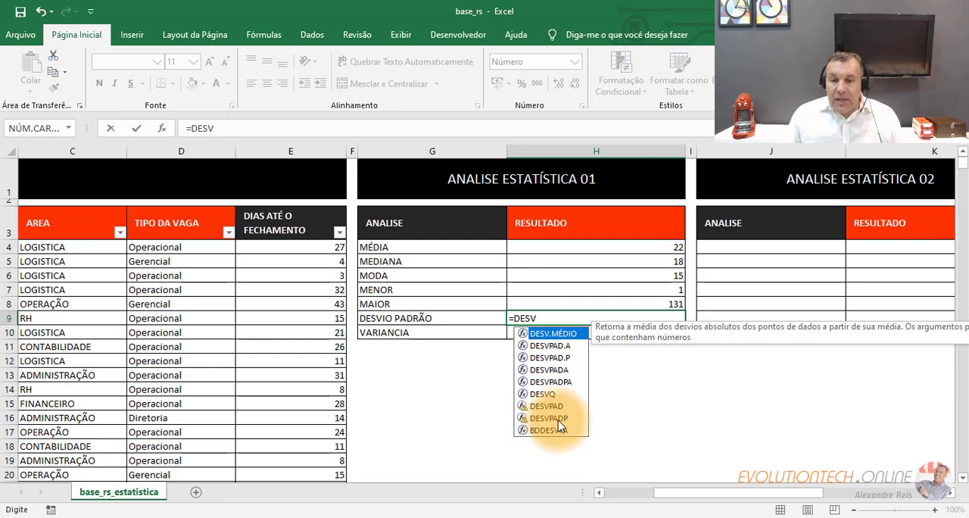
click(551, 345)
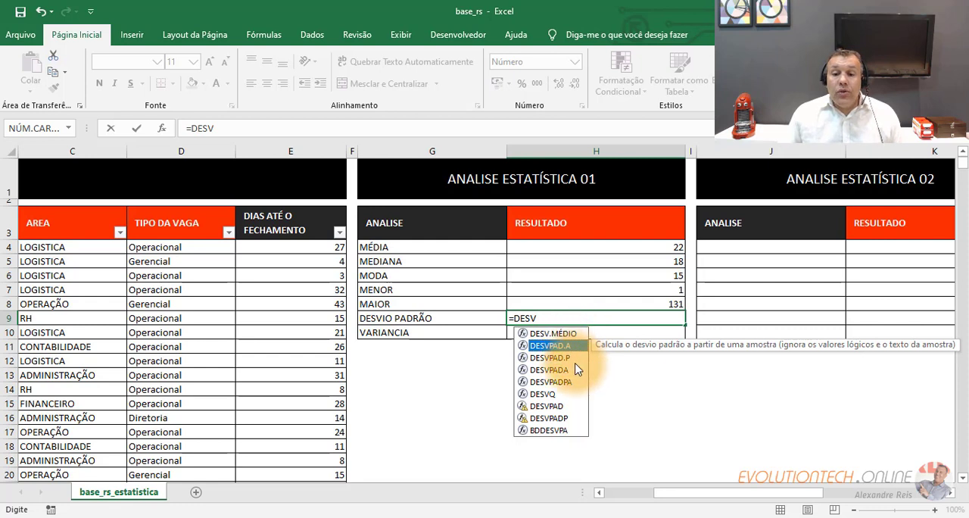
click(570, 358)
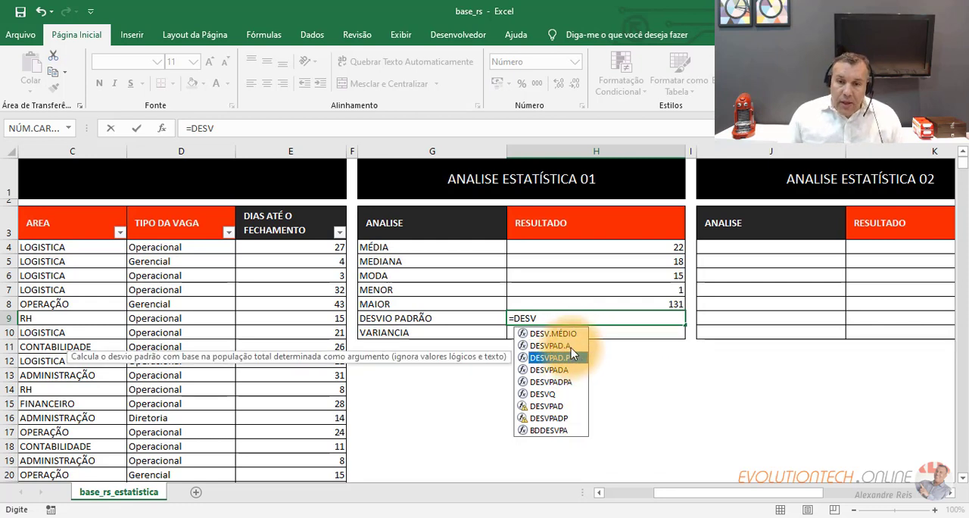
click(570, 348)
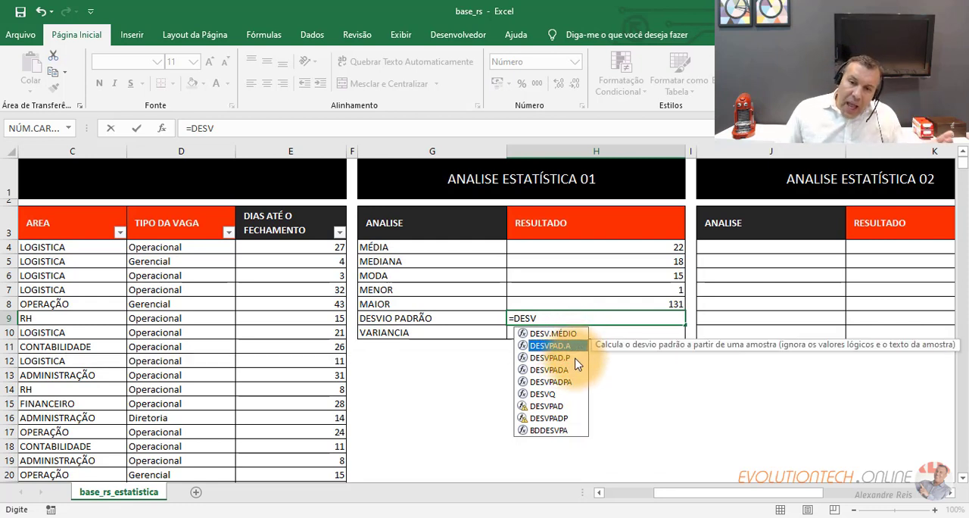
click(574, 359)
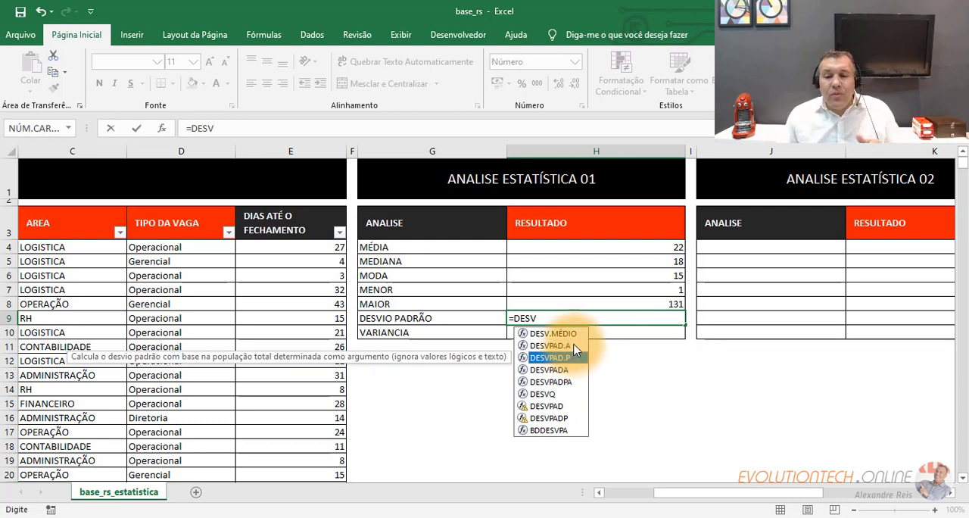
click(574, 346)
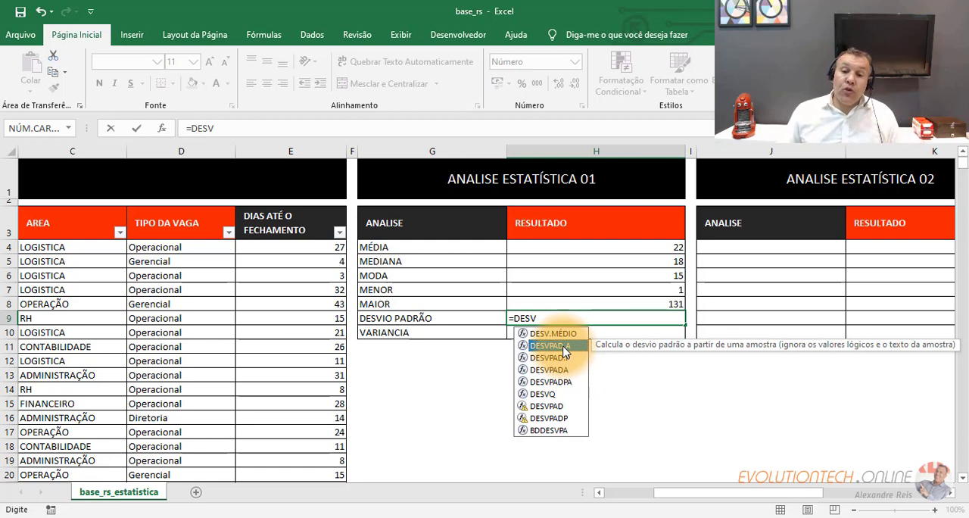
double_click(550, 346)
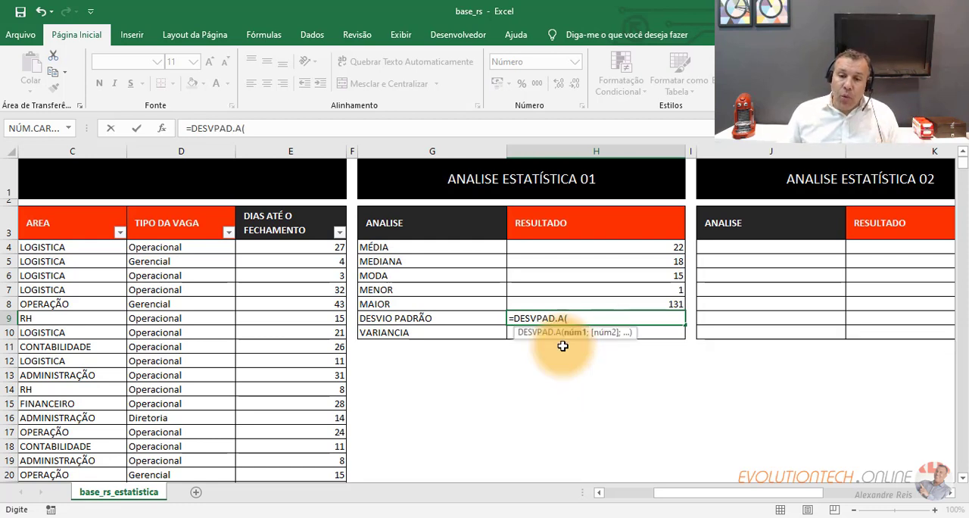
click(338, 247)
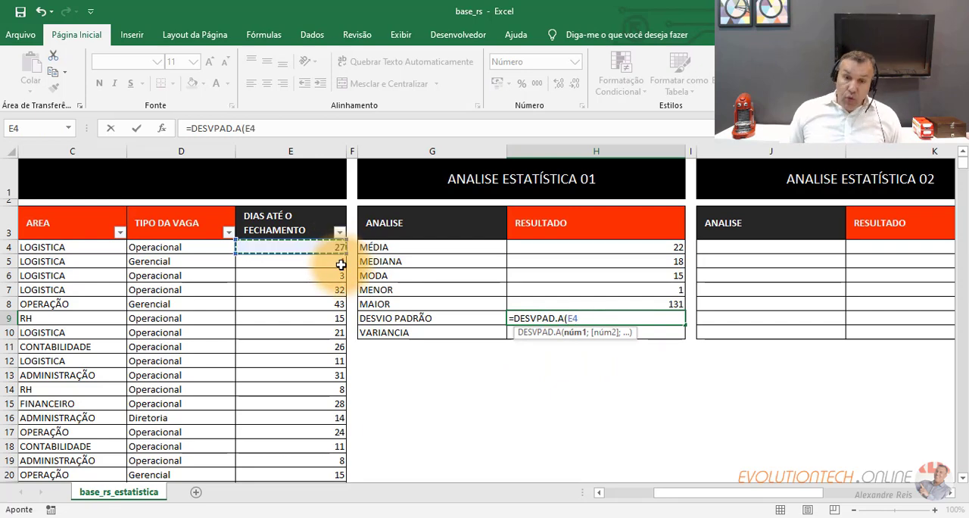
key(ctrl+shift+Down)
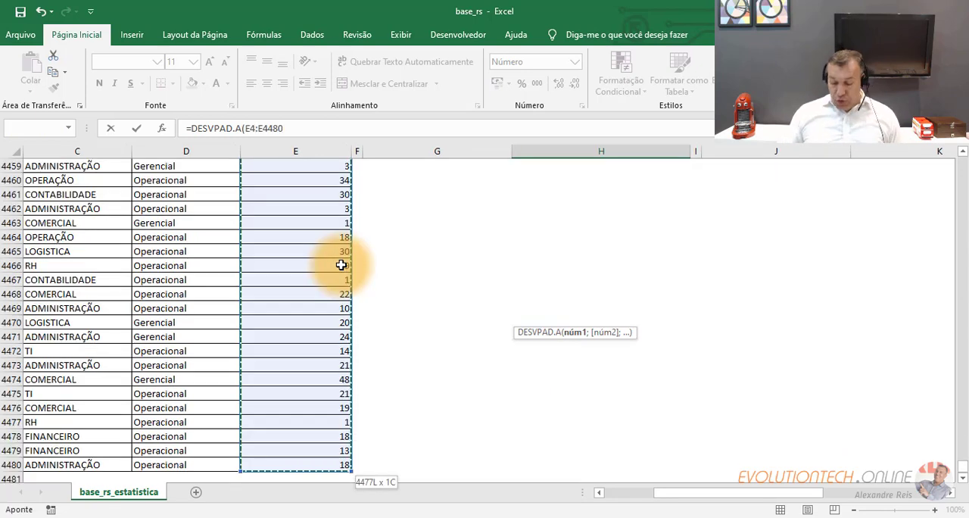
key(Return)
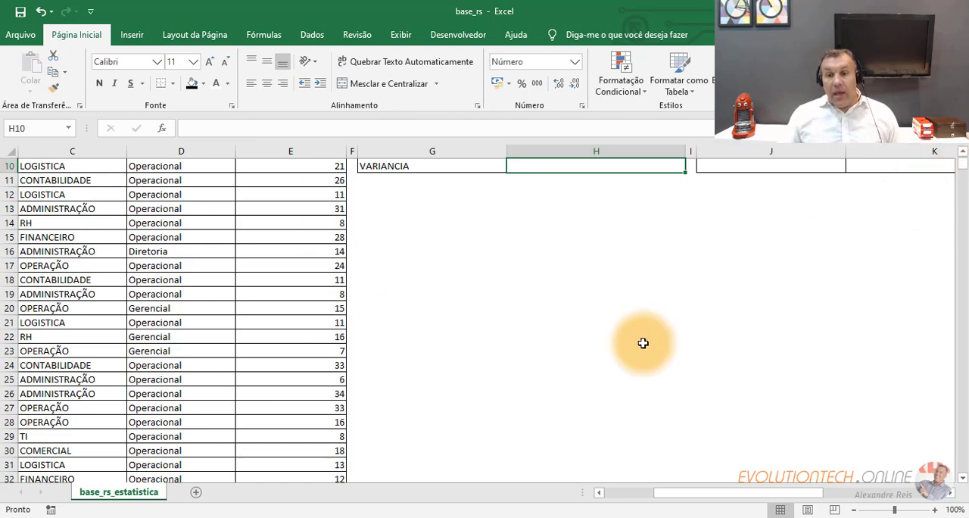
- Review the standard deviation result in H9 against the mean result in H4
click(665, 317)
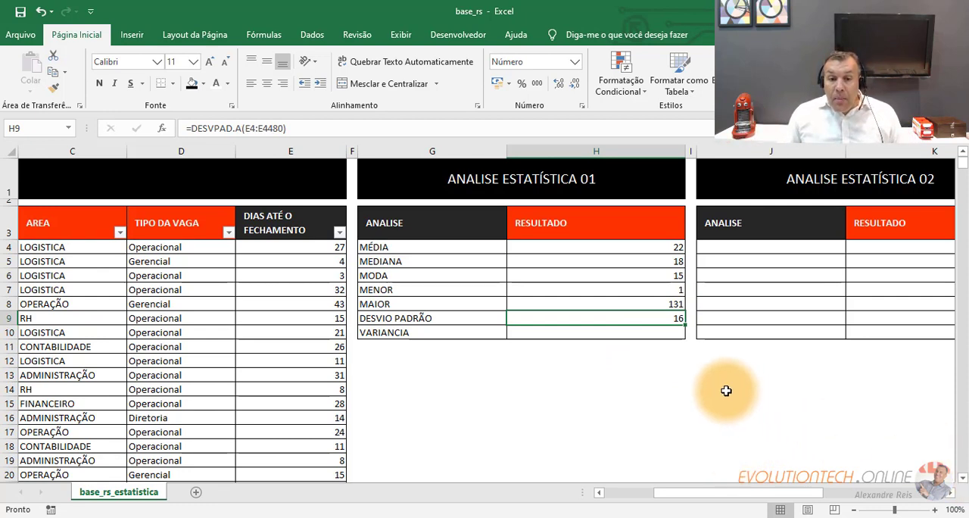
click(609, 250)
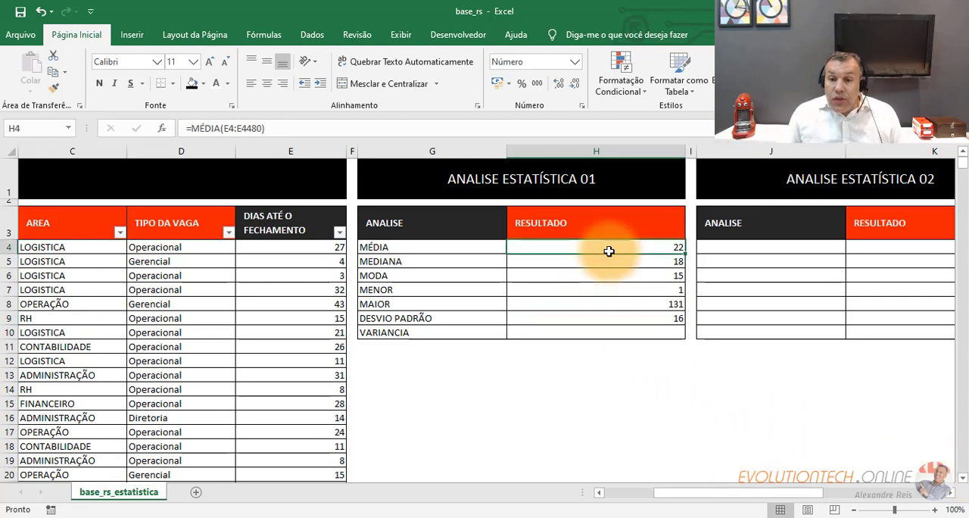
key(Down)
click(621, 318)
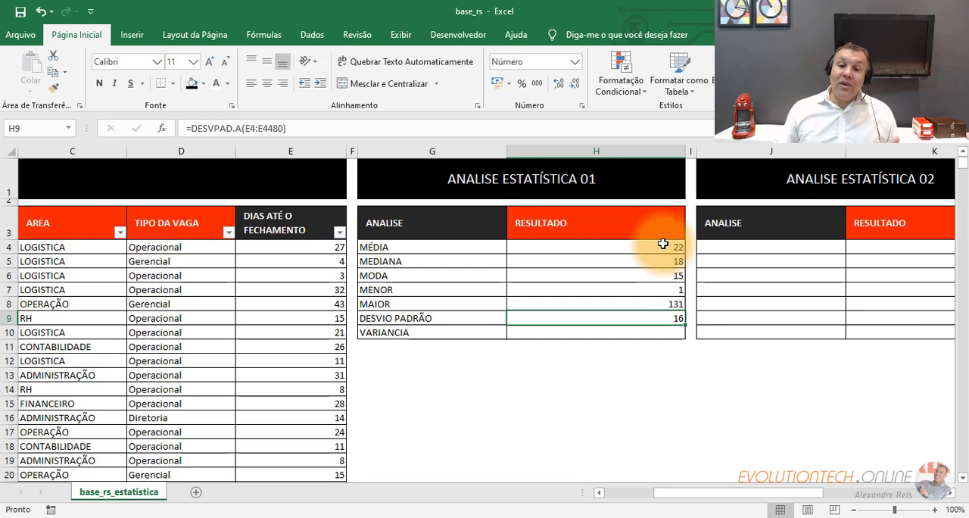
- Calculate the sample variance of E4:E4480 with the VAR.A function in VARIANCIA result cell H10
click(653, 332)
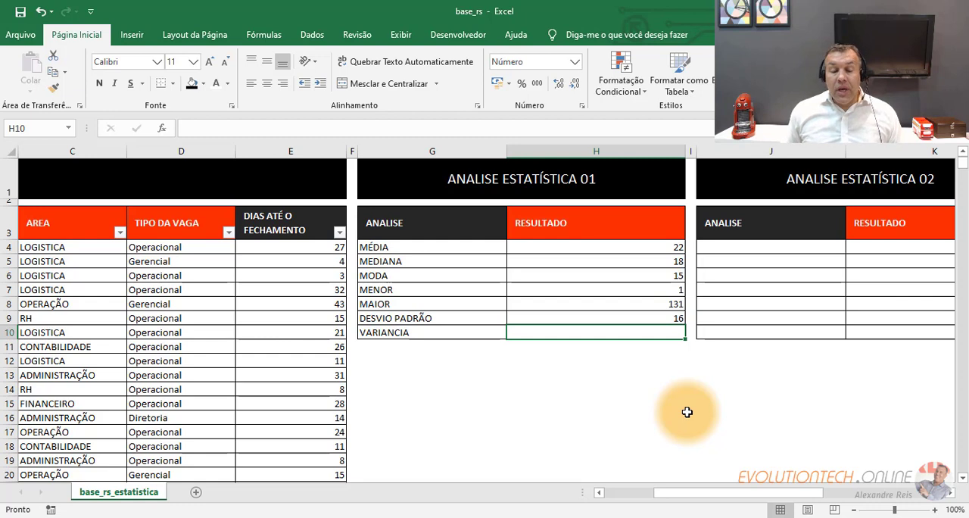
text(=VA5R)
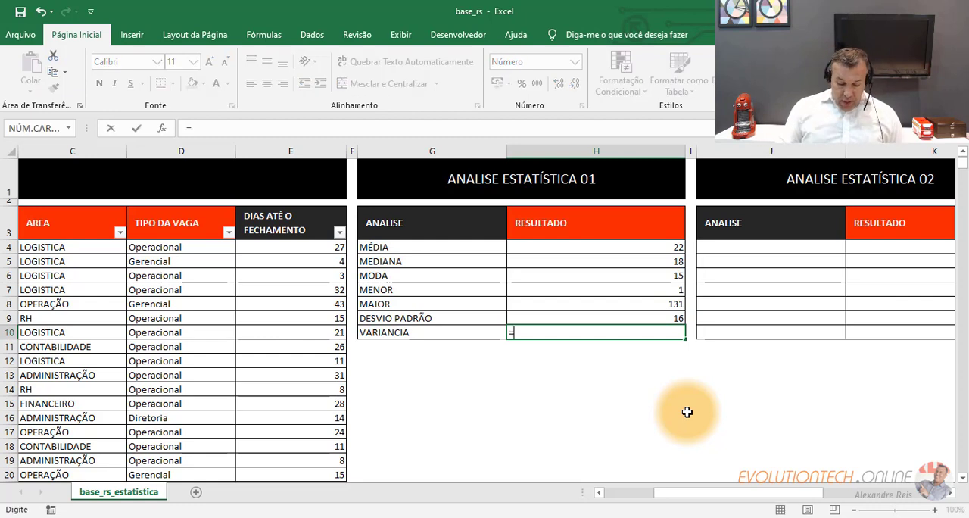
key(BackSpace)
key(BackSpace)
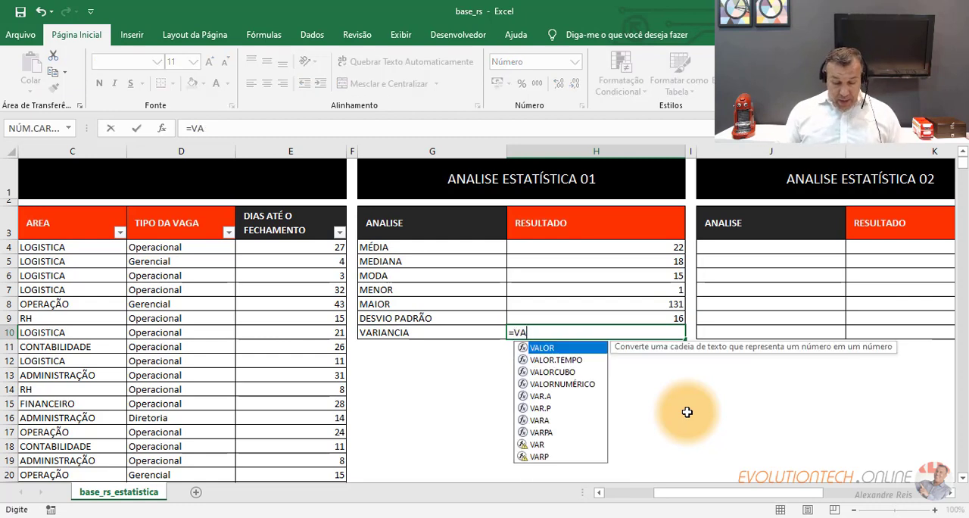
text(R)
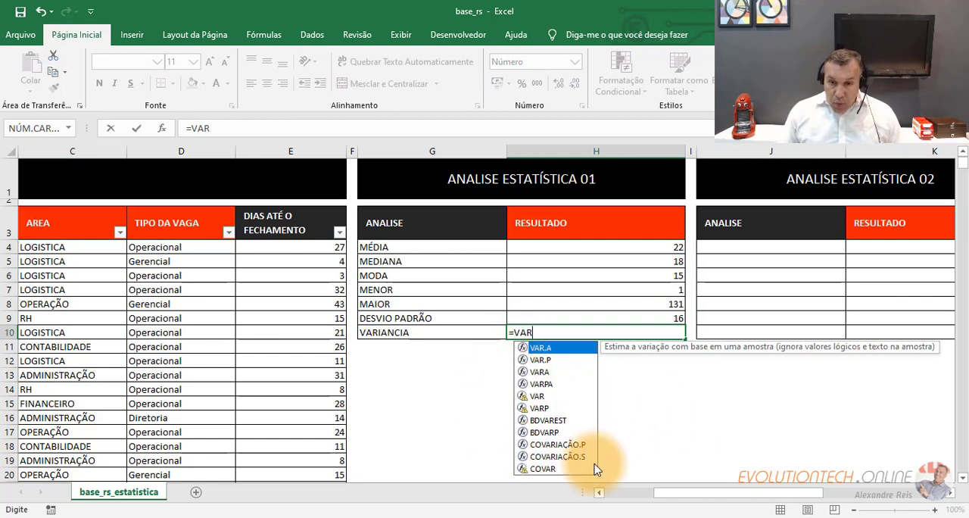
double_click(562, 354)
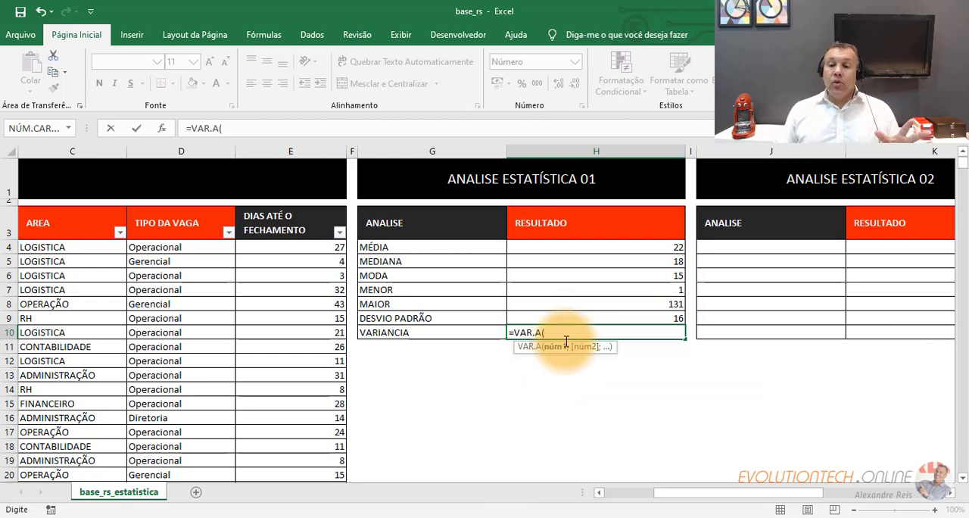
click(262, 252)
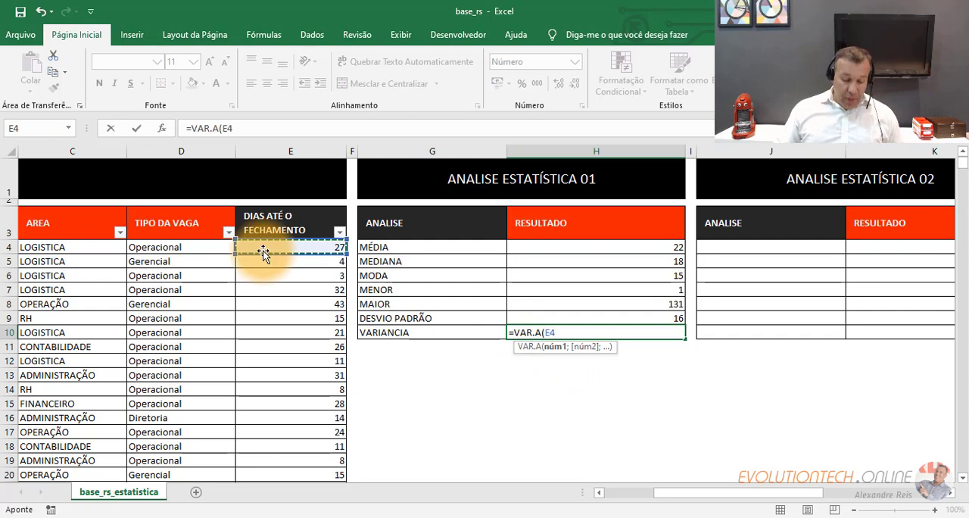
key(ctrl+shift+Down)
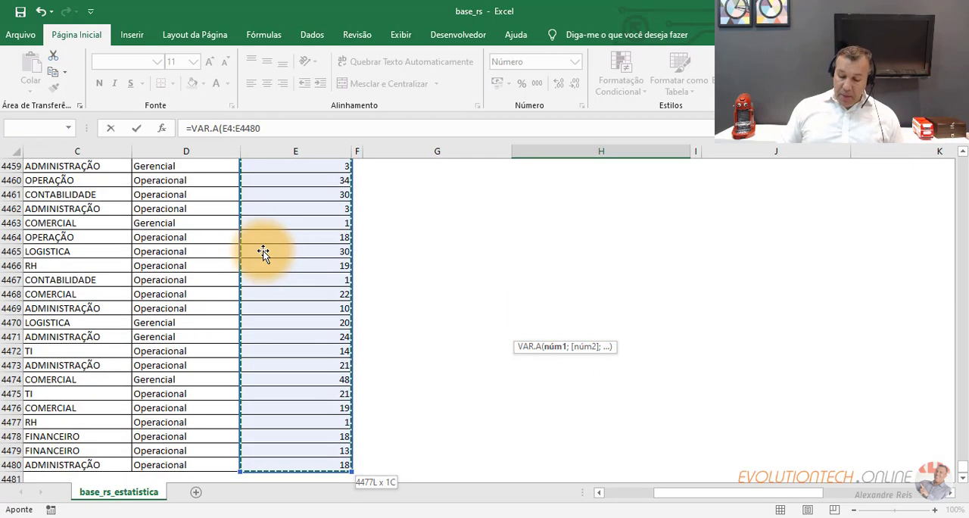
key(Return)
scroll(530, 295, up, 3)
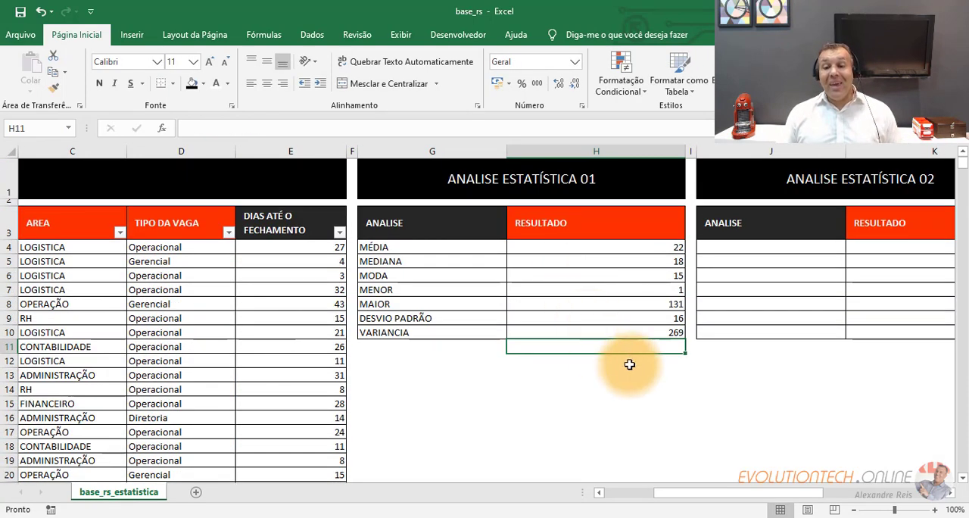
click(653, 330)
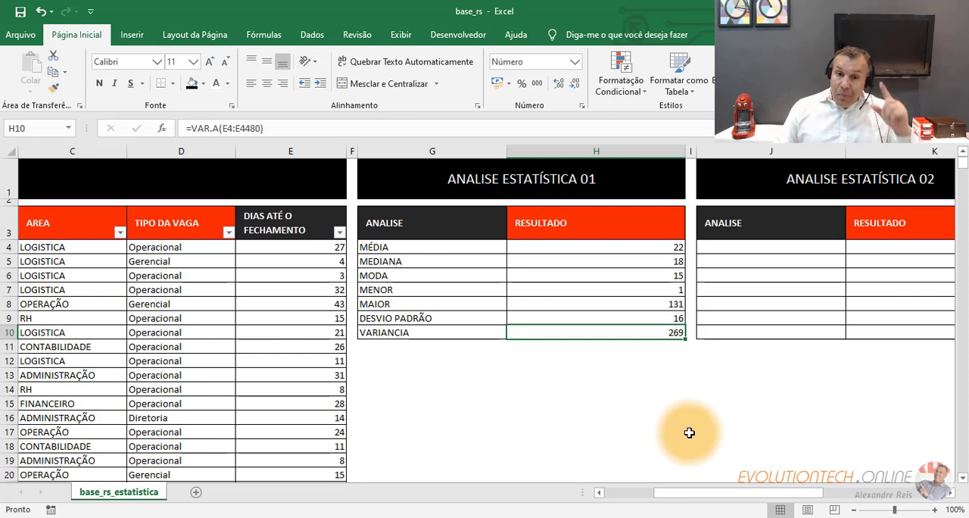
- Look over the BASE DE DADOS RS table, including the job title and days-until-closing columns
drag(792, 493, 738, 509)
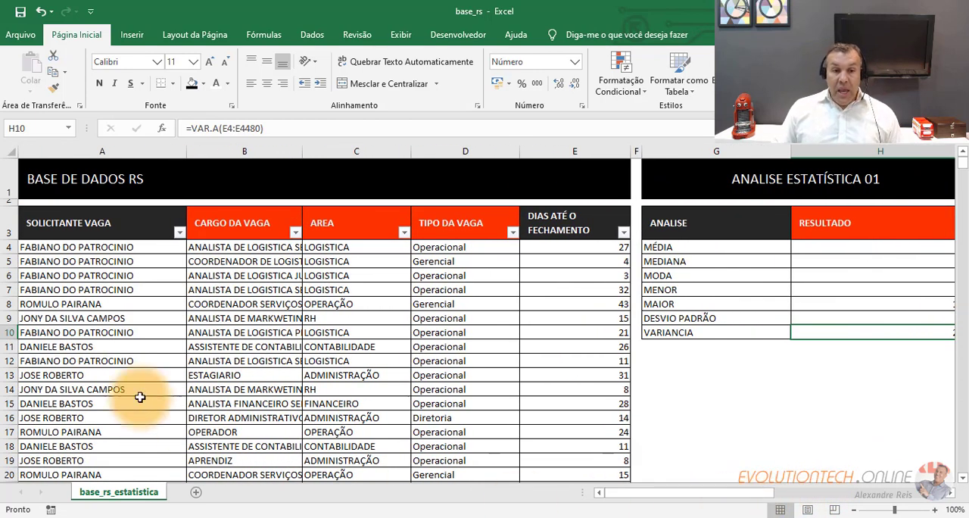
click(198, 318)
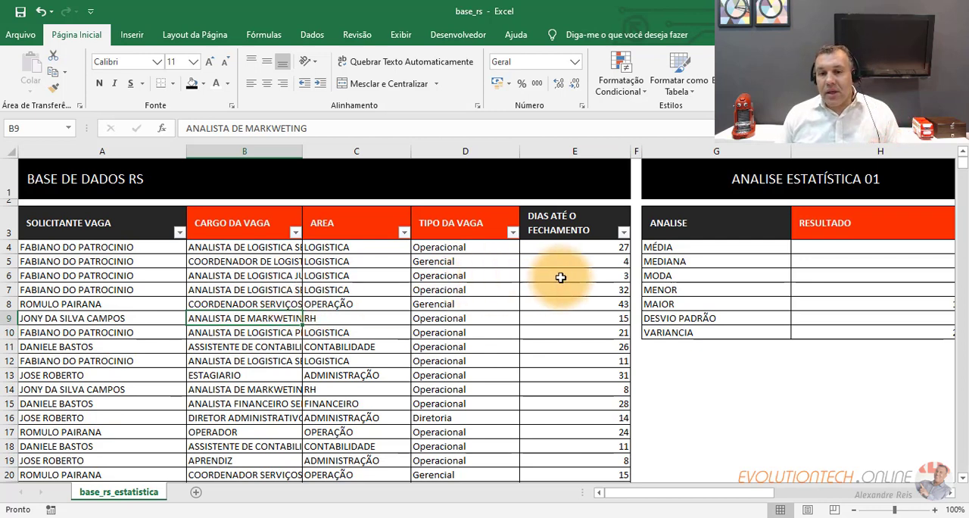
drag(595, 247, 576, 400)
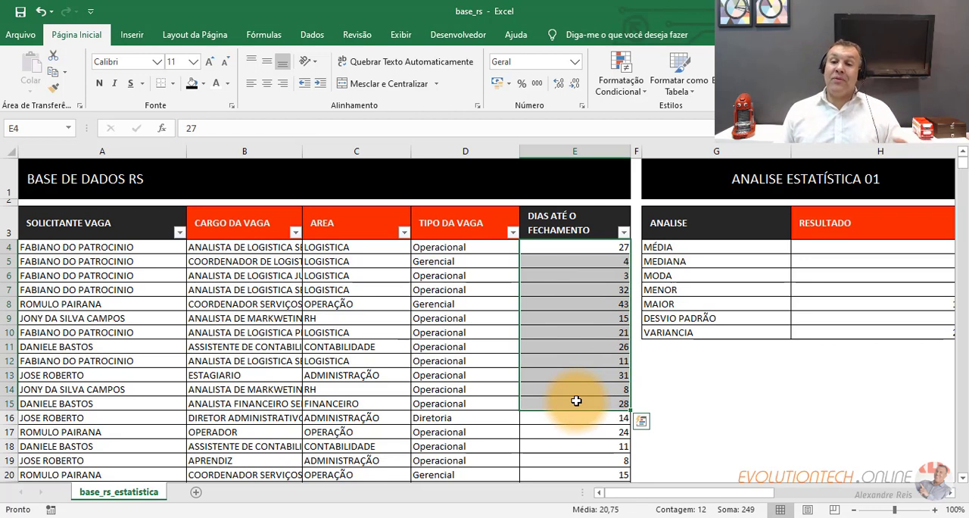
click(548, 252)
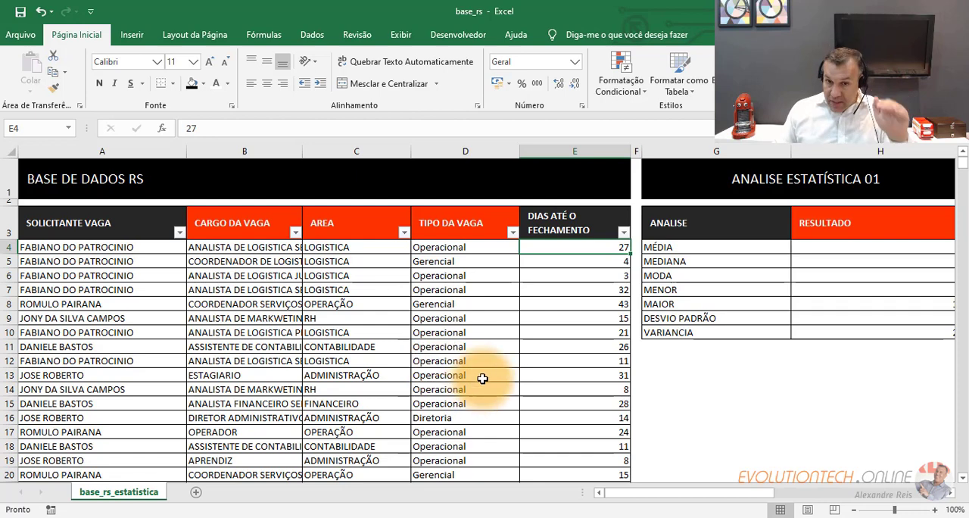
- Examine the MÉDIA, MEDIANA and MODA formulas and compare their results in H4:H6
drag(632, 493, 663, 491)
click(685, 242)
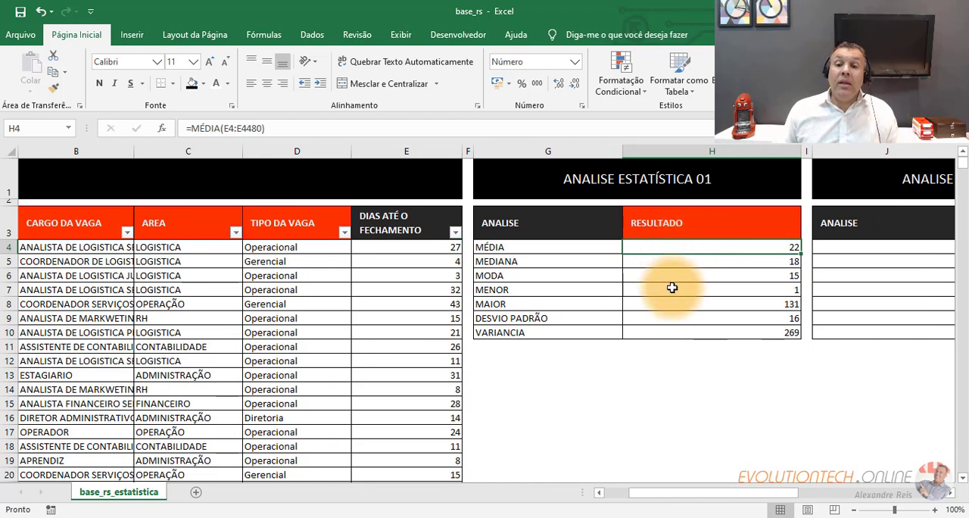
click(672, 261)
click(669, 246)
click(668, 262)
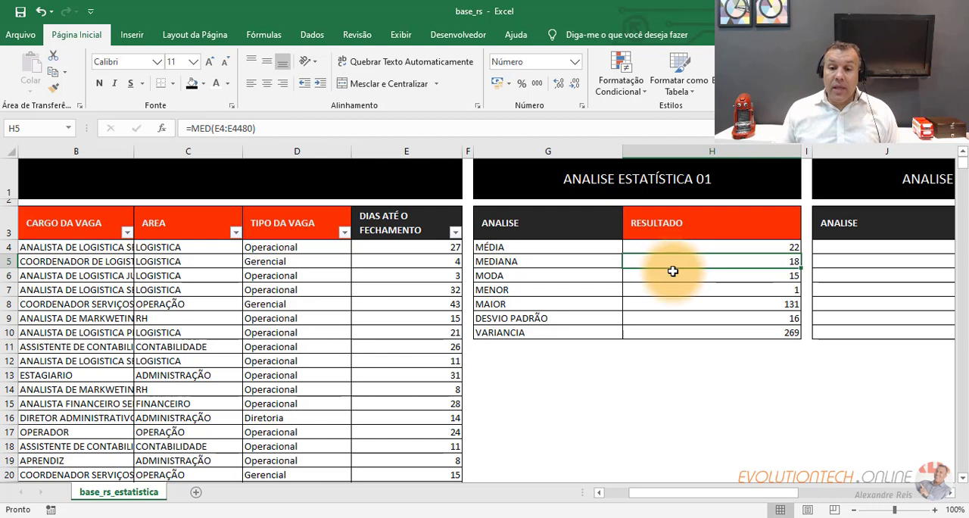
click(673, 279)
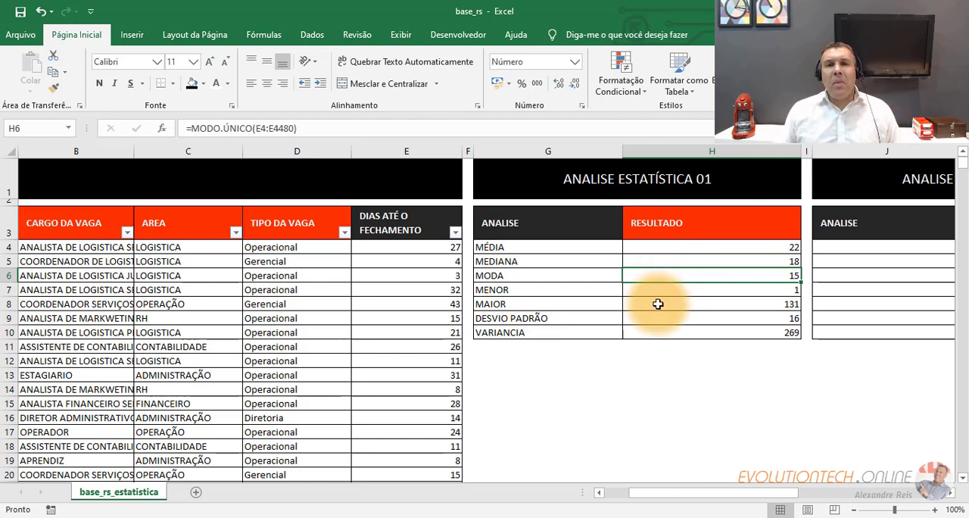
click(681, 249)
drag(681, 250, 673, 277)
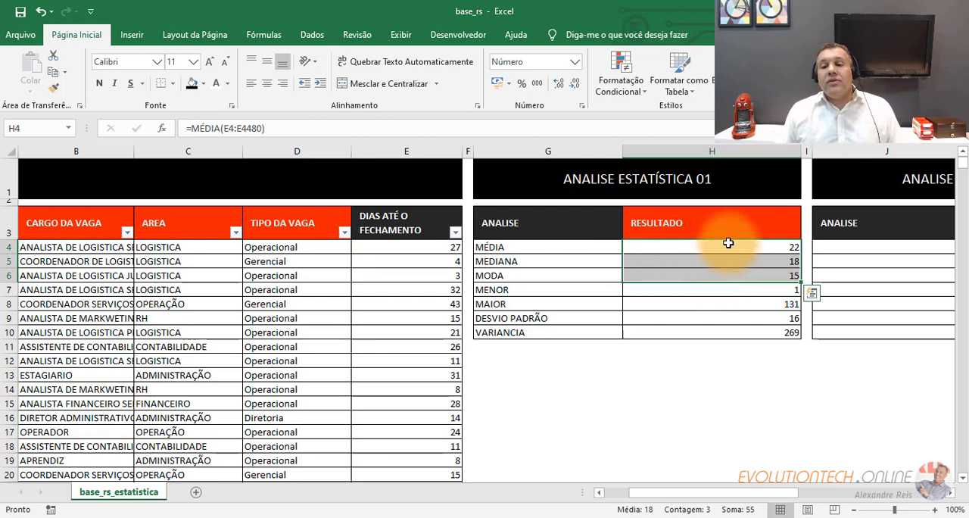
- Examine the MENOR, MAIOR, DESVIO PADRÃO and VARIANCIA formulas and results in H7:H10
click(692, 292)
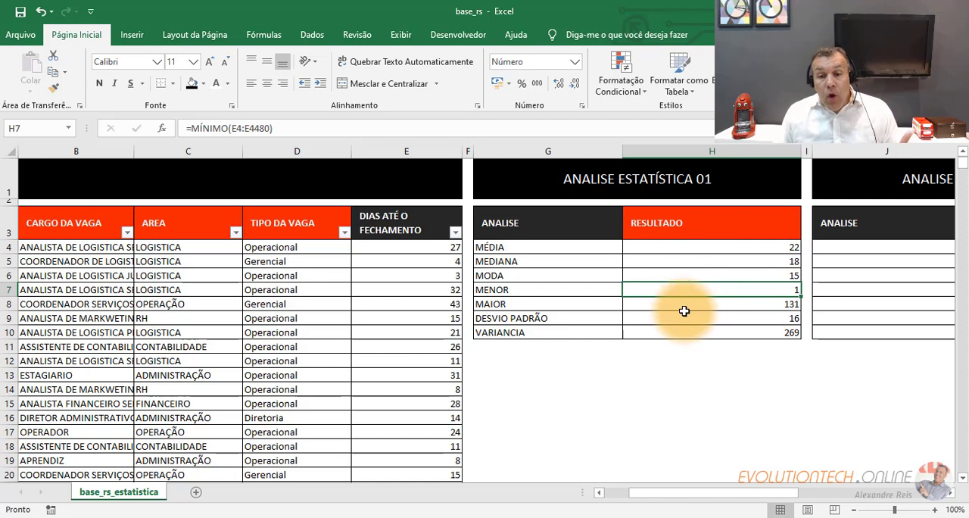
click(684, 309)
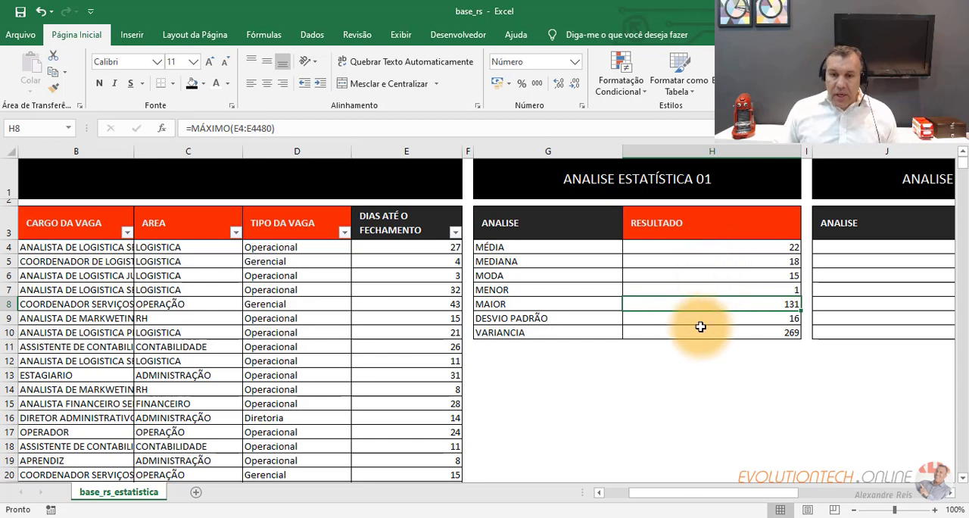
click(661, 319)
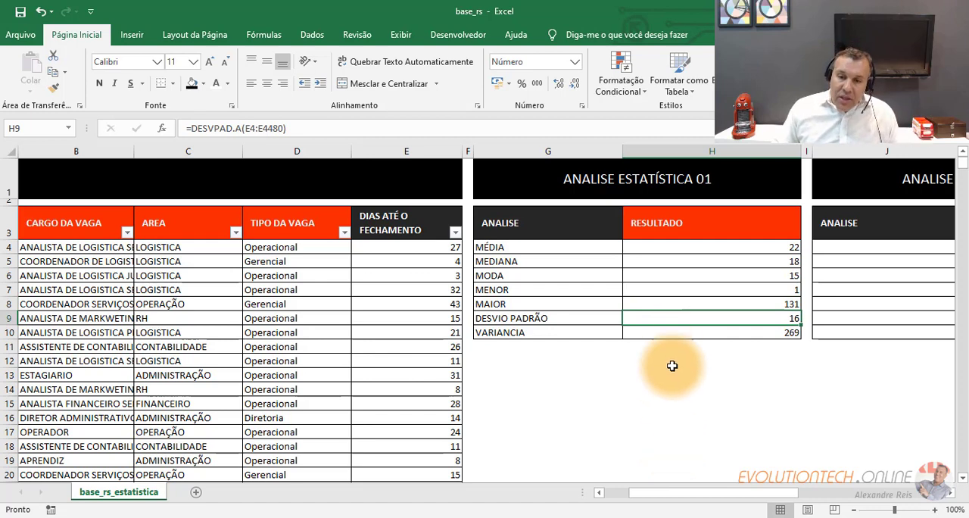
click(678, 333)
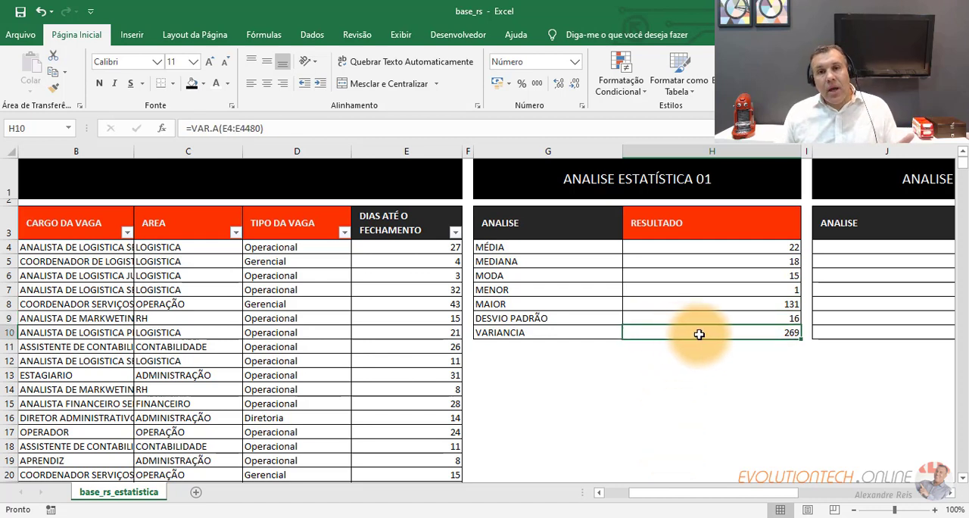
drag(690, 316, 692, 326)
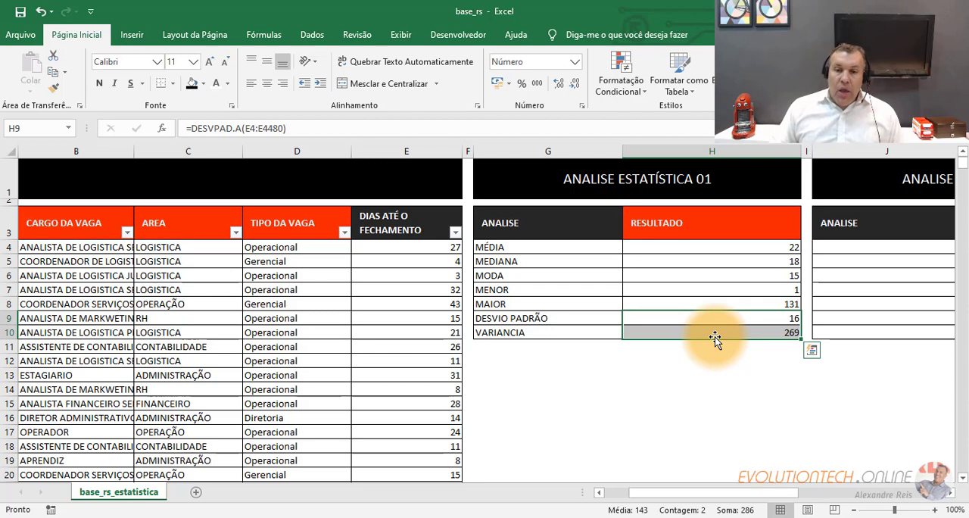
- Compare individual days-until-closing values in E5 and E8 with the mean in H4 and the minimum and maximum in H7:H8
click(413, 261)
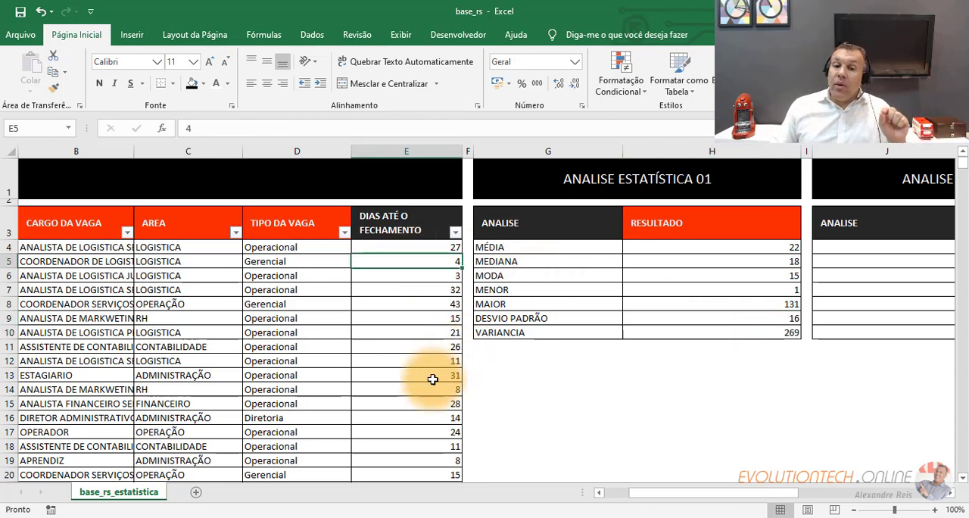
click(697, 246)
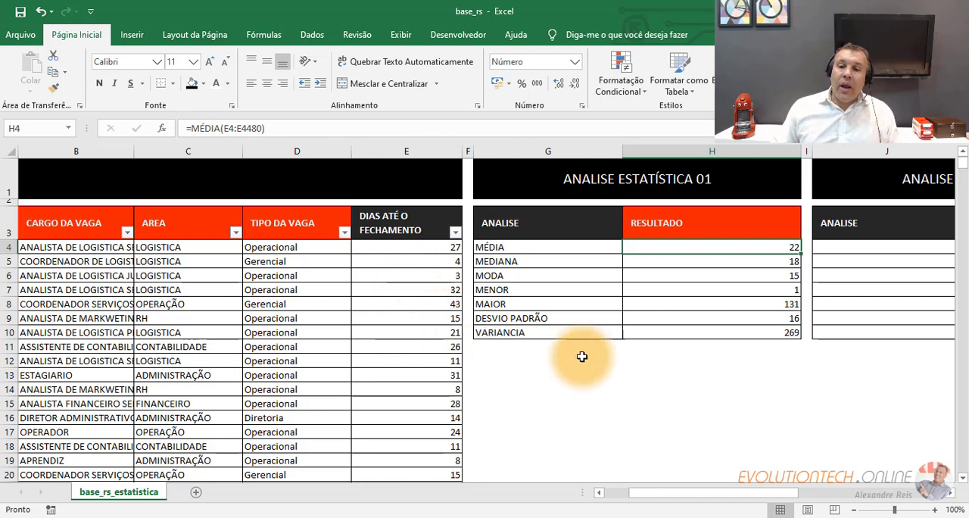
drag(673, 289, 677, 305)
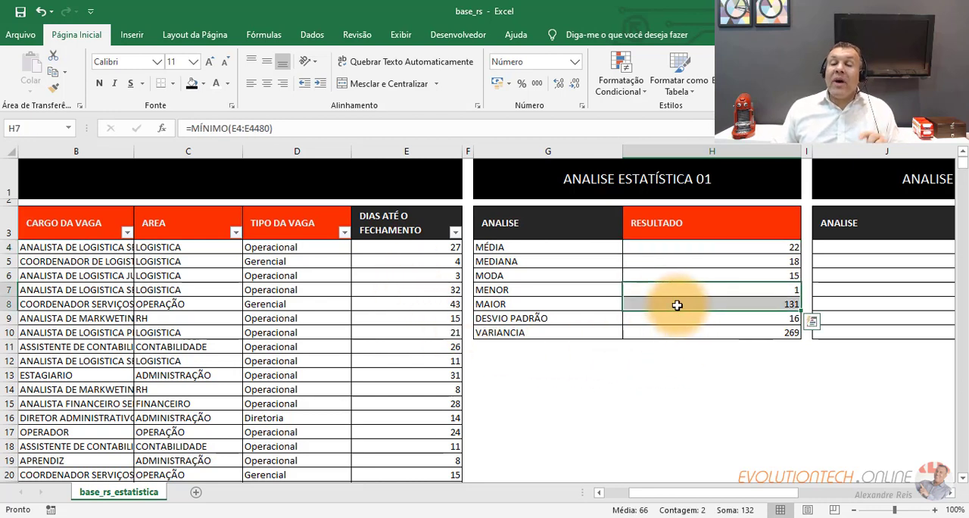
click(434, 302)
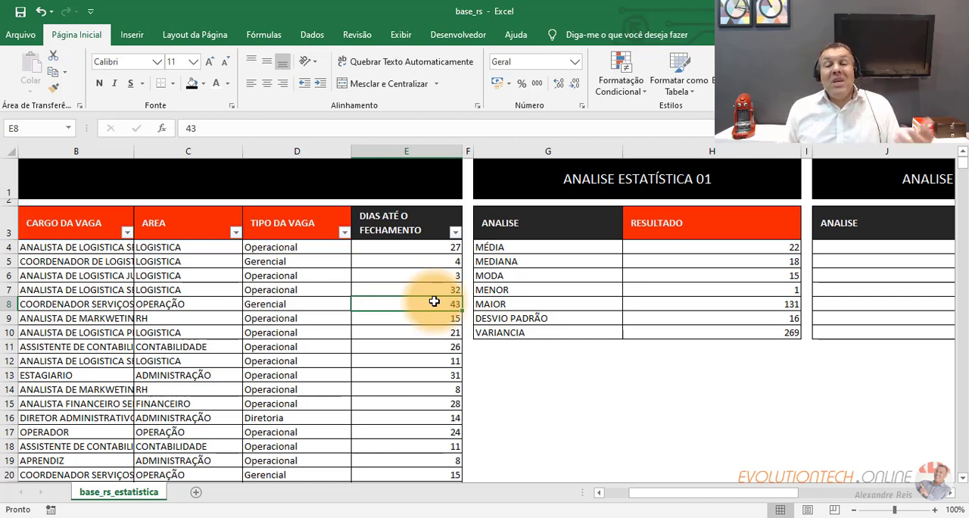
- Compare the days until closing across the Operacional, Gerencial and Diretoria vacancy types in rows 4, 5 and 16
drag(314, 249, 288, 434)
click(289, 248)
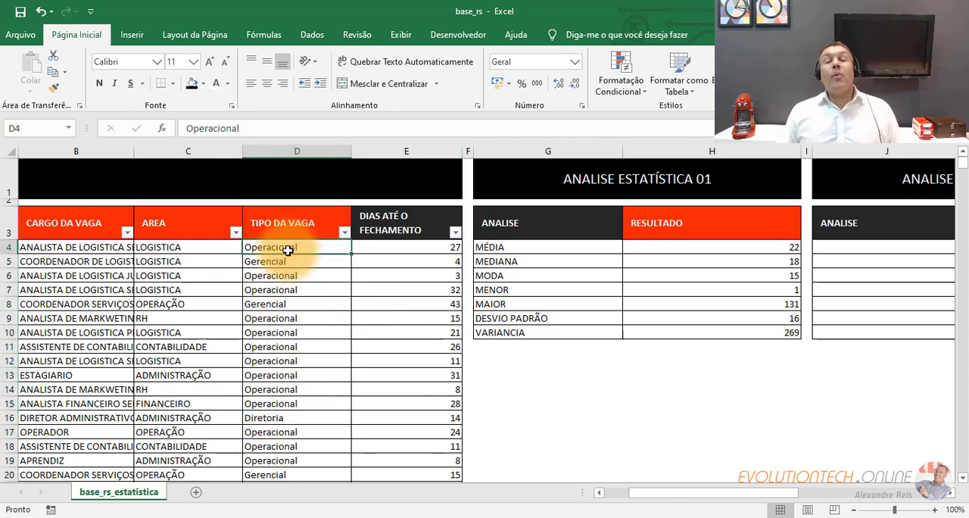
click(401, 249)
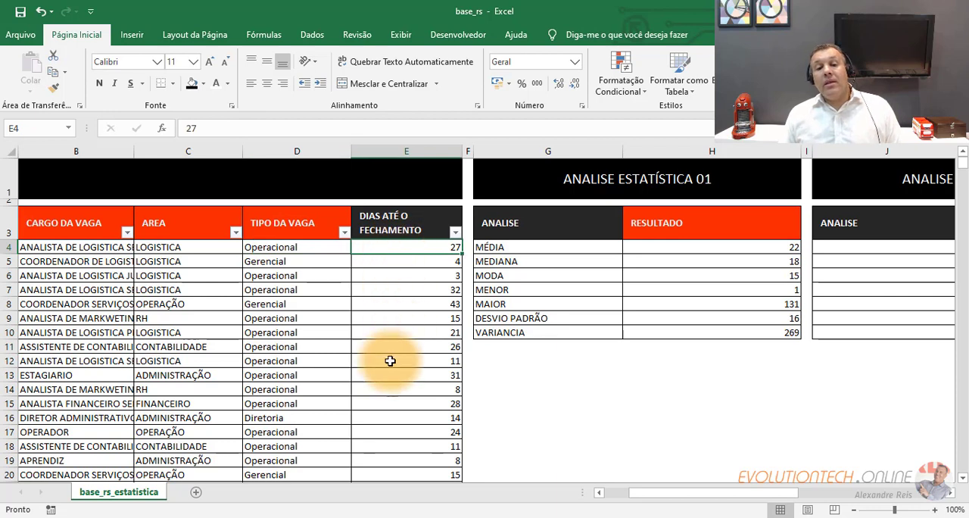
click(297, 260)
click(380, 260)
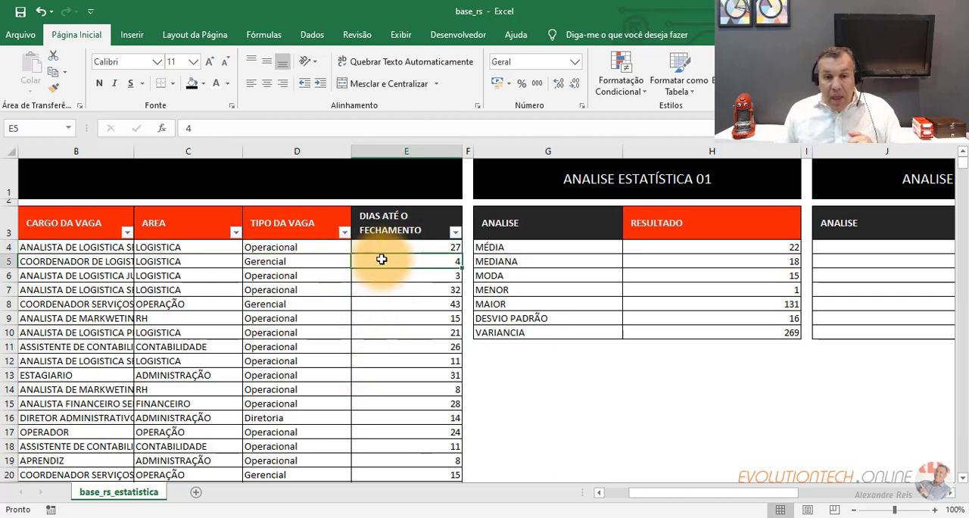
click(296, 415)
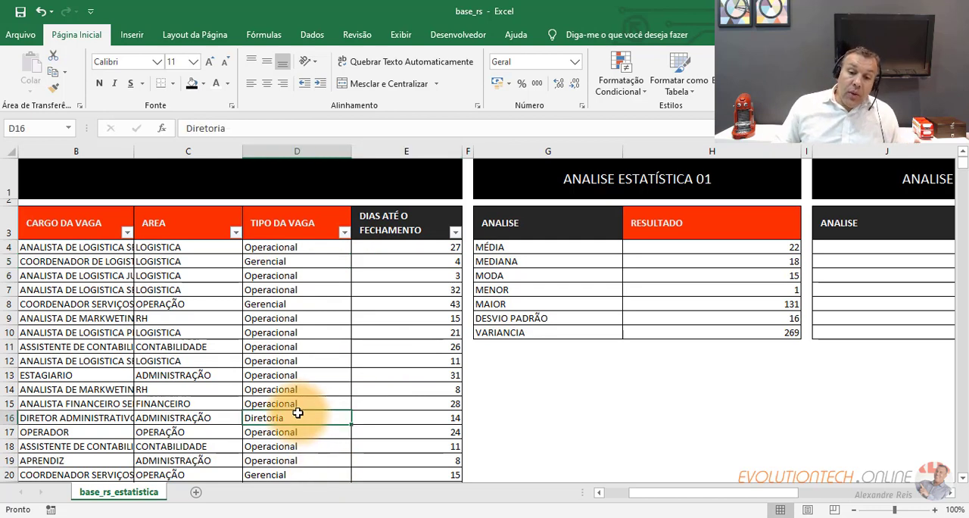
click(374, 413)
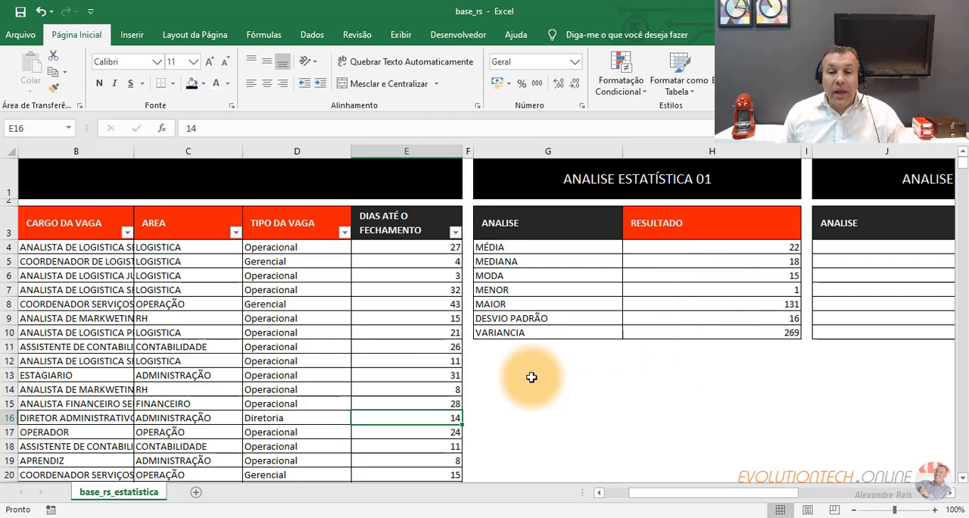
- Review the spread of the days-until-closing values from E4 down to E20 in relation to the MÉDIA analysis in G4
click(420, 248)
drag(423, 269, 401, 475)
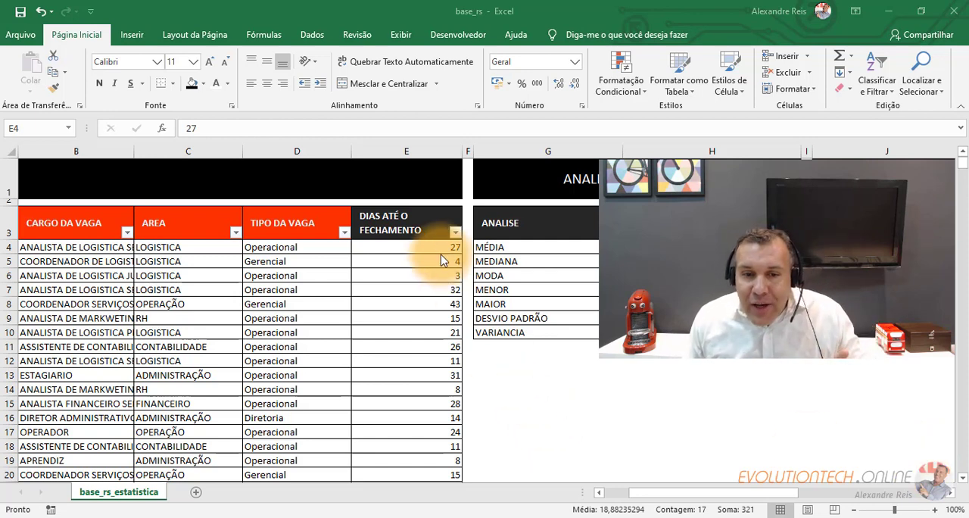
click(423, 252)
drag(423, 252, 414, 470)
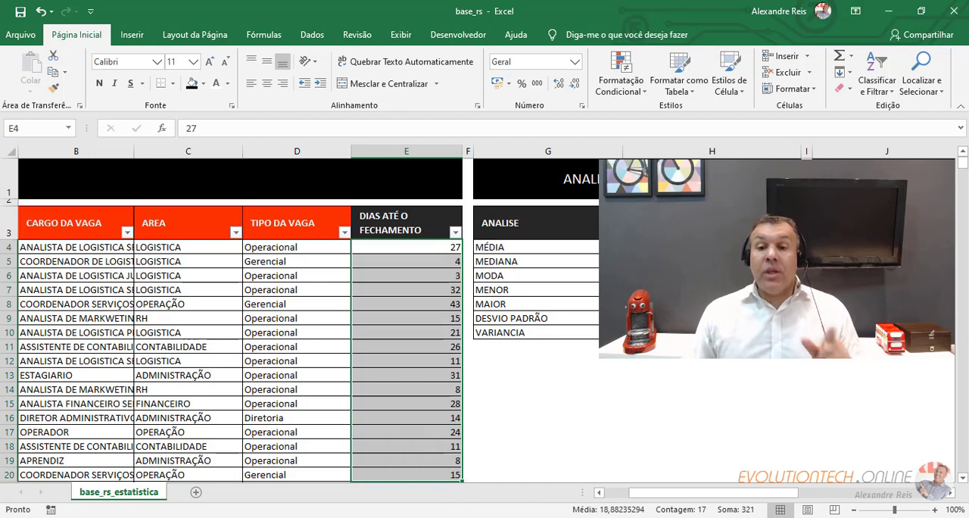
click(493, 246)
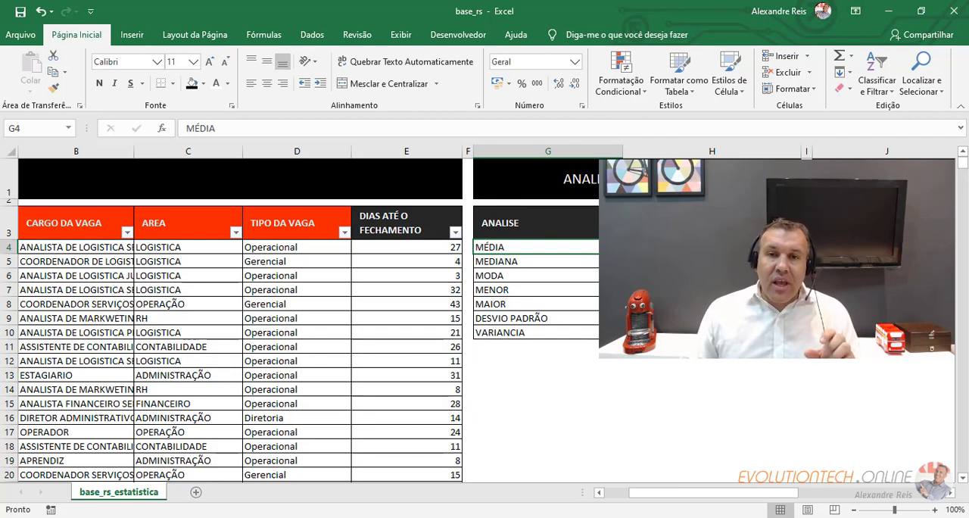
drag(407, 251, 404, 446)
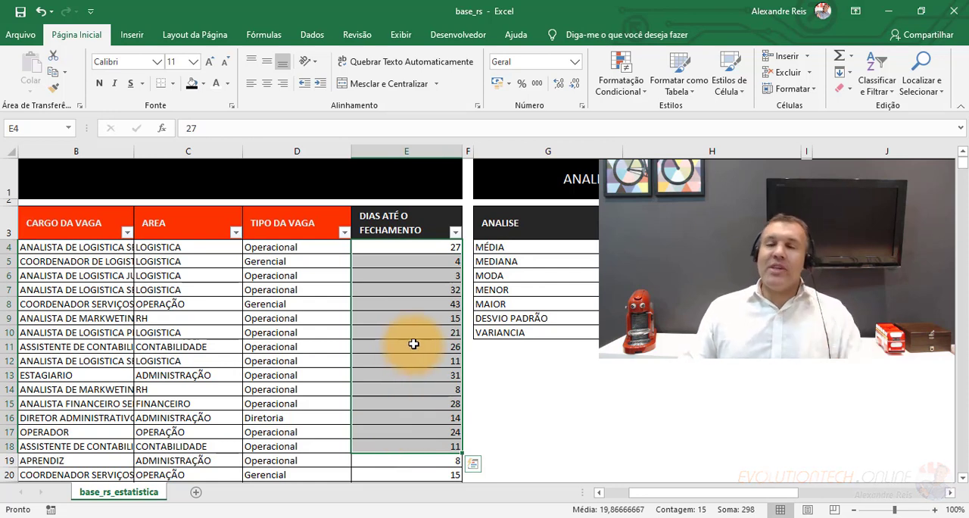